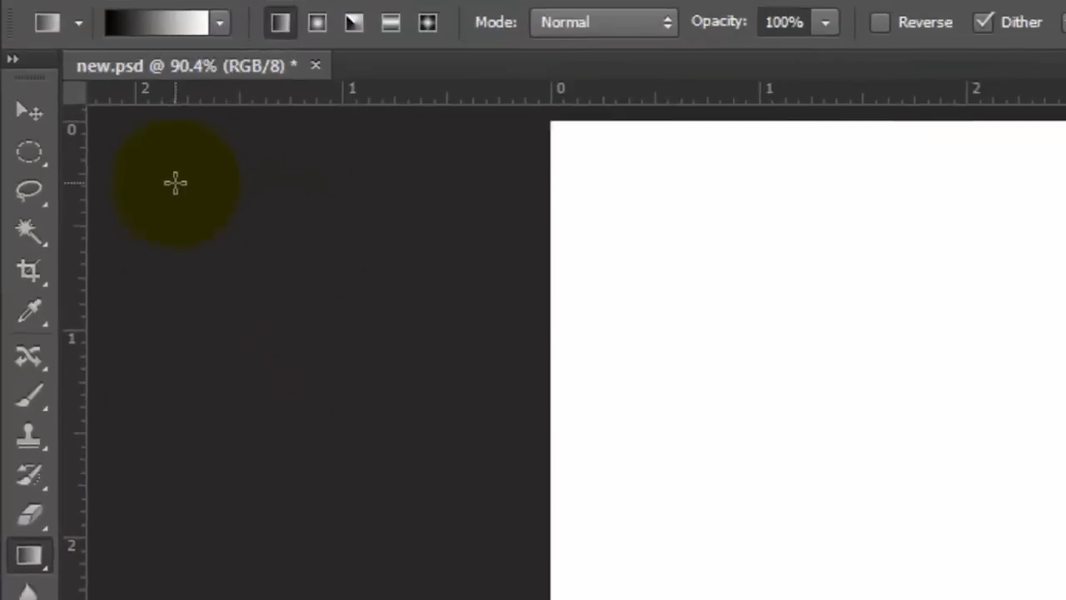
# Step: In the Gradient Editor, add a colour stop at 50% coloured 063a04
pyautogui.click(158, 67)
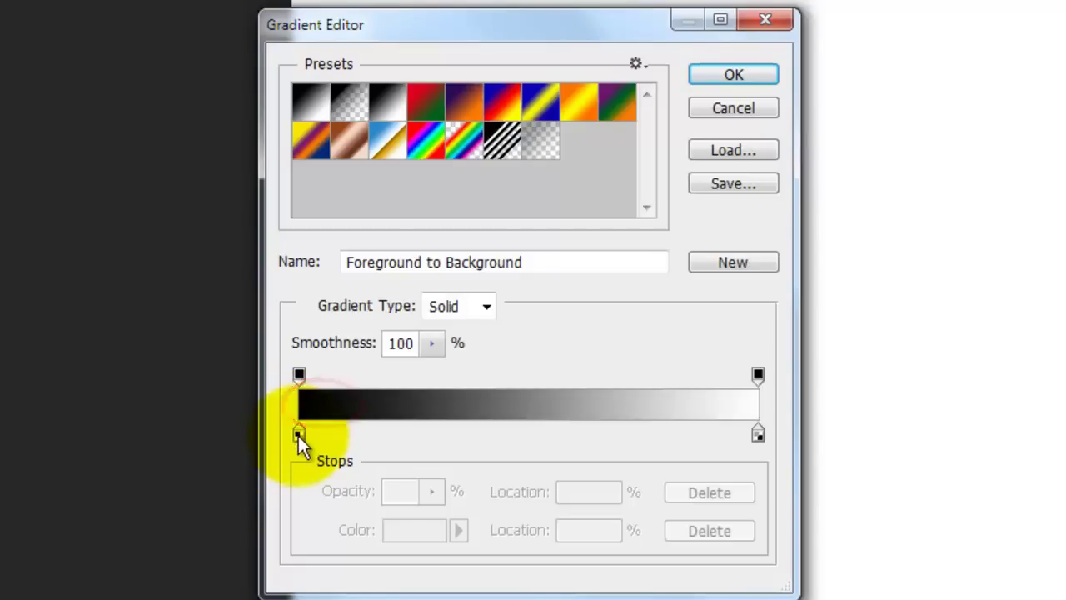
pyautogui.click(519, 433)
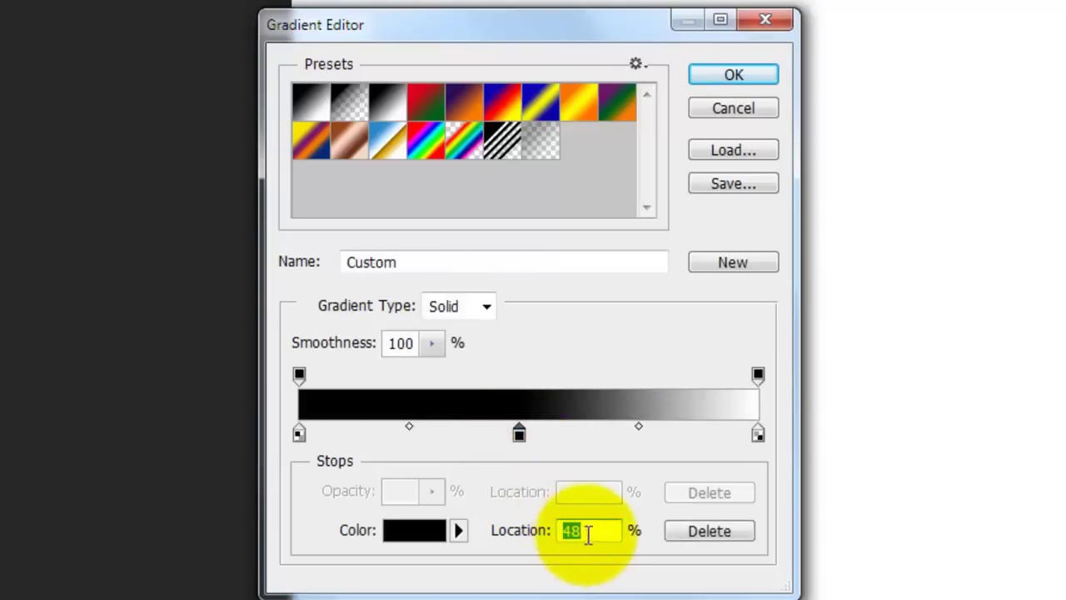
pyautogui.write('50')
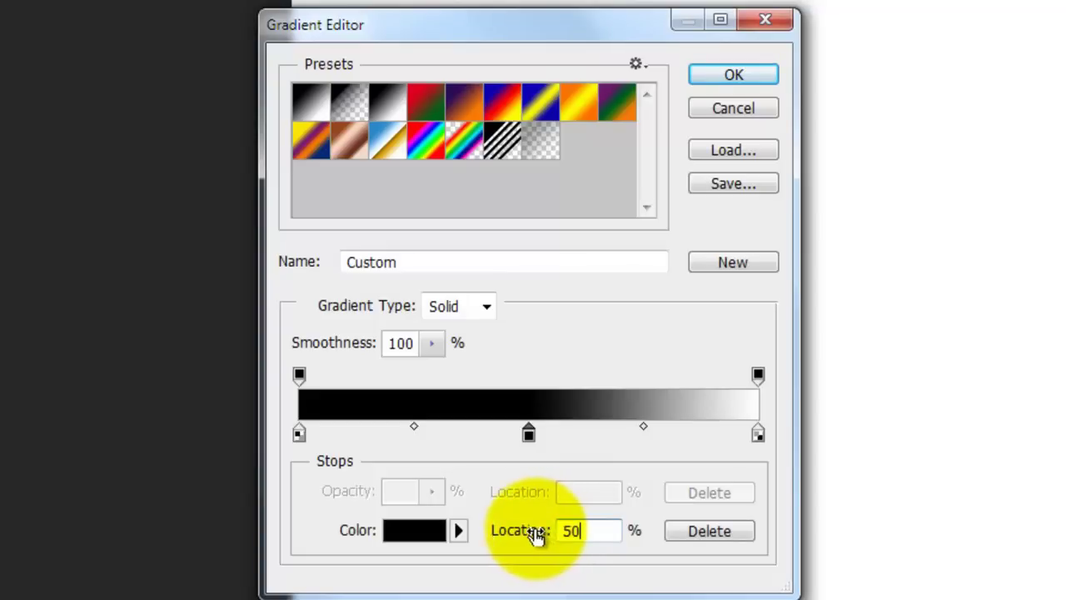
pyautogui.click(415, 531)
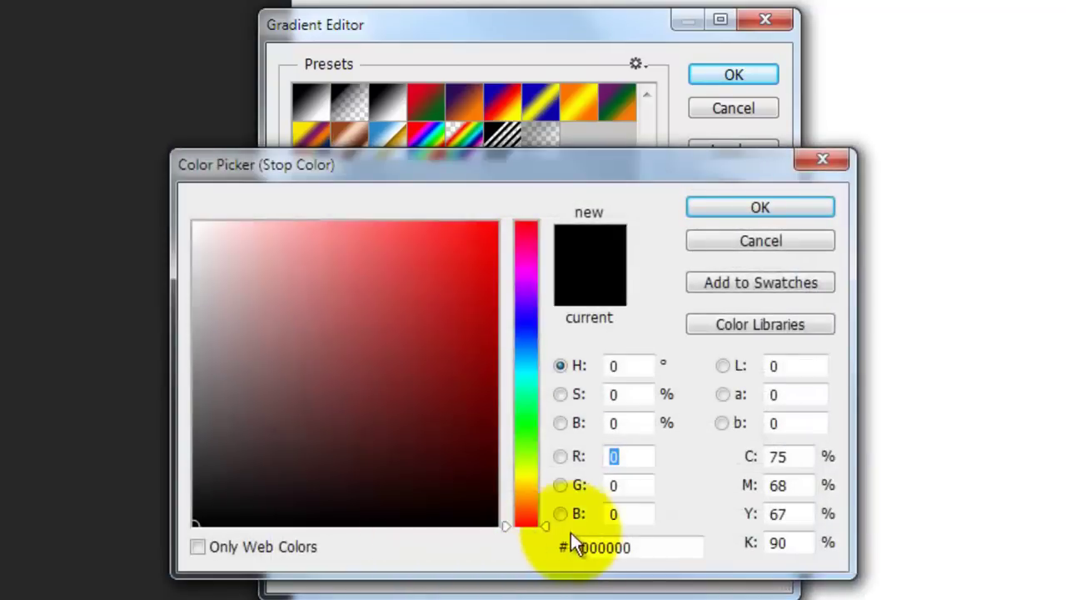
pyautogui.doubleClick(616, 547)
pyautogui.write('063a04')
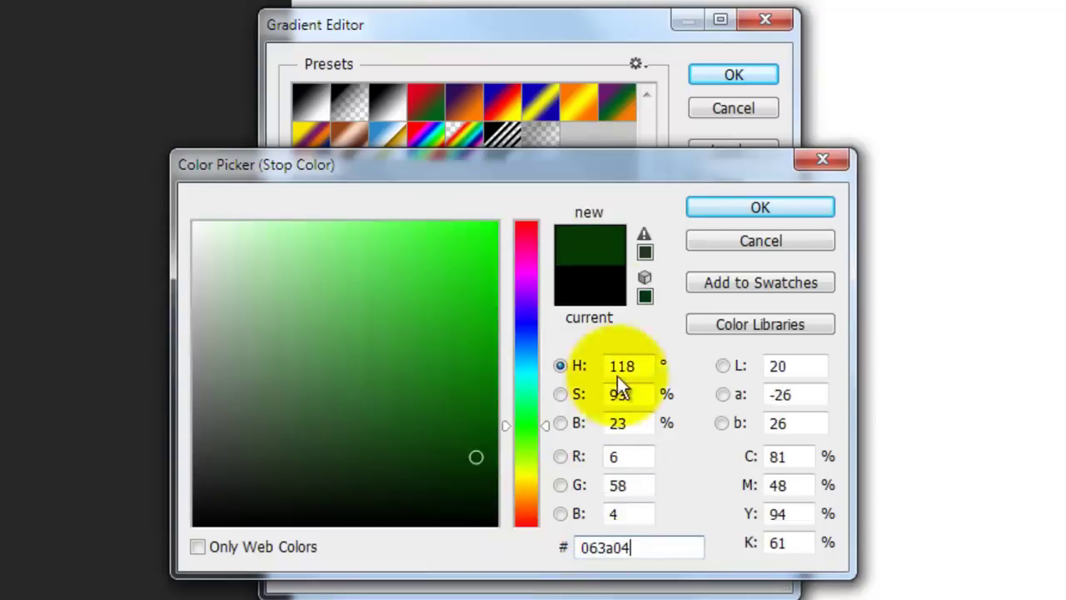
pyautogui.click(732, 208)
# Step: Set the right-end gradient stop colour to 0e5a08
pyautogui.click(757, 433)
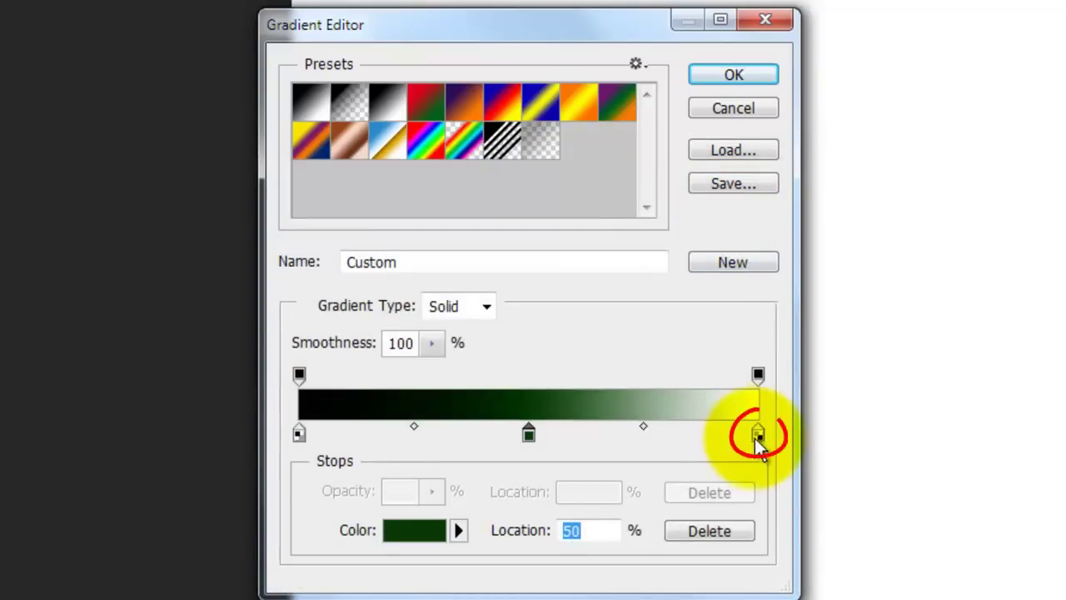
pyautogui.click(414, 530)
pyautogui.write('0e5a08')
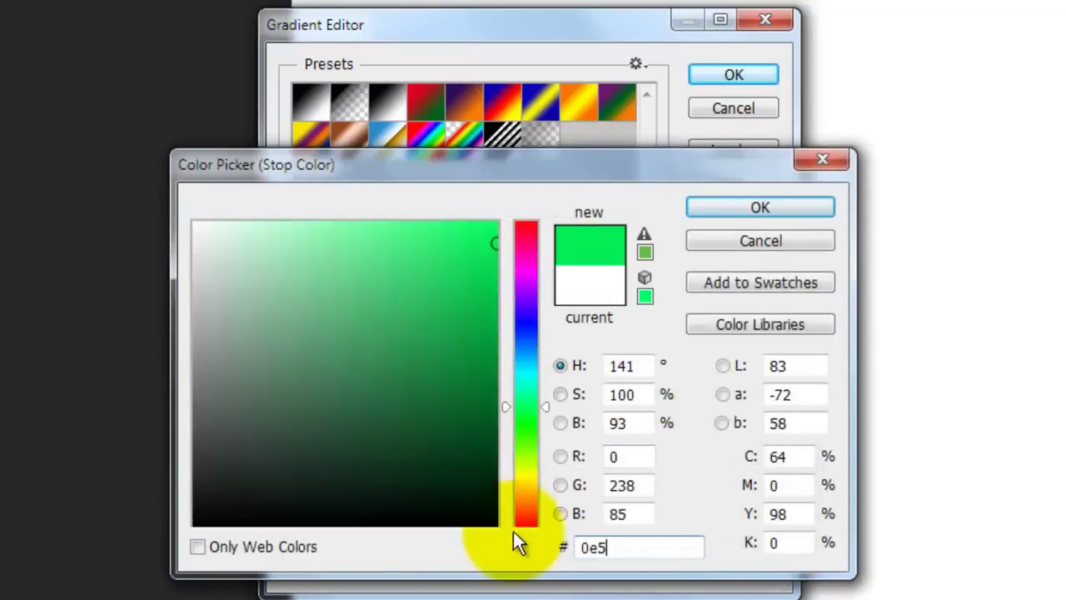
# Step: Drag the black-to-green gradient top to bottom, then apply Texturizer (Sandstone, 100% scaling, relief 2)
pyautogui.click(758, 208)
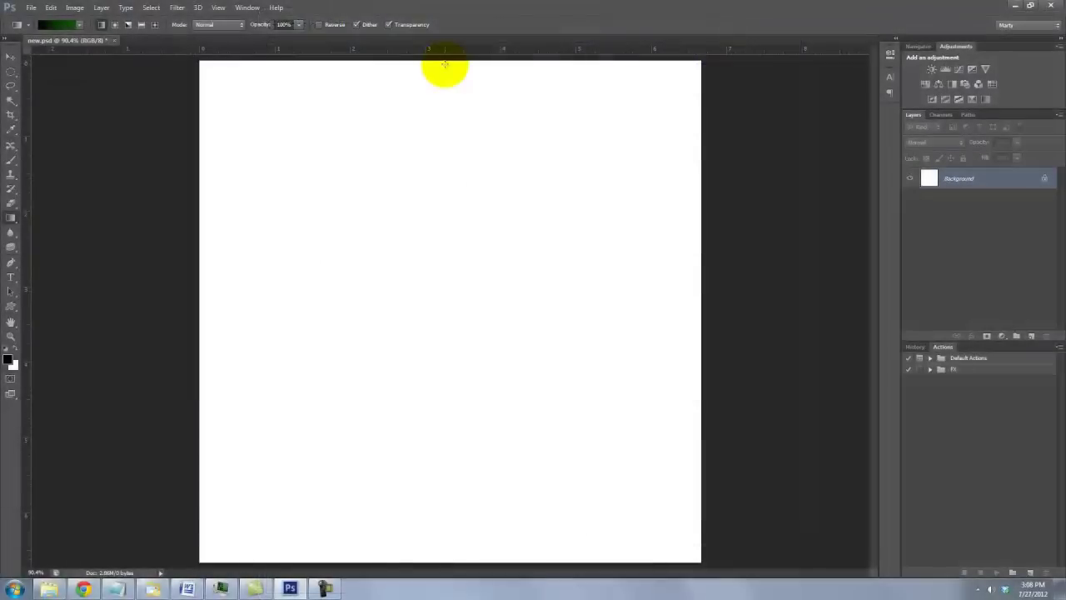
pyautogui.moveTo(445, 64)
pyautogui.mouseDown()
pyautogui.moveTo(412, 369)
pyautogui.moveTo(407, 566)
pyautogui.mouseUp()
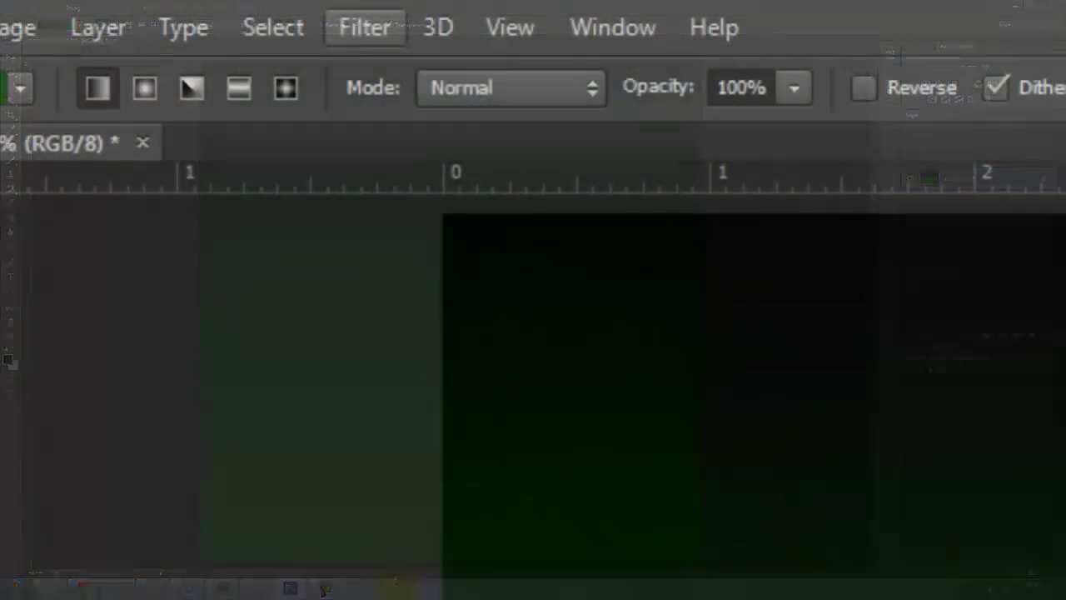
pyautogui.click(176, 7)
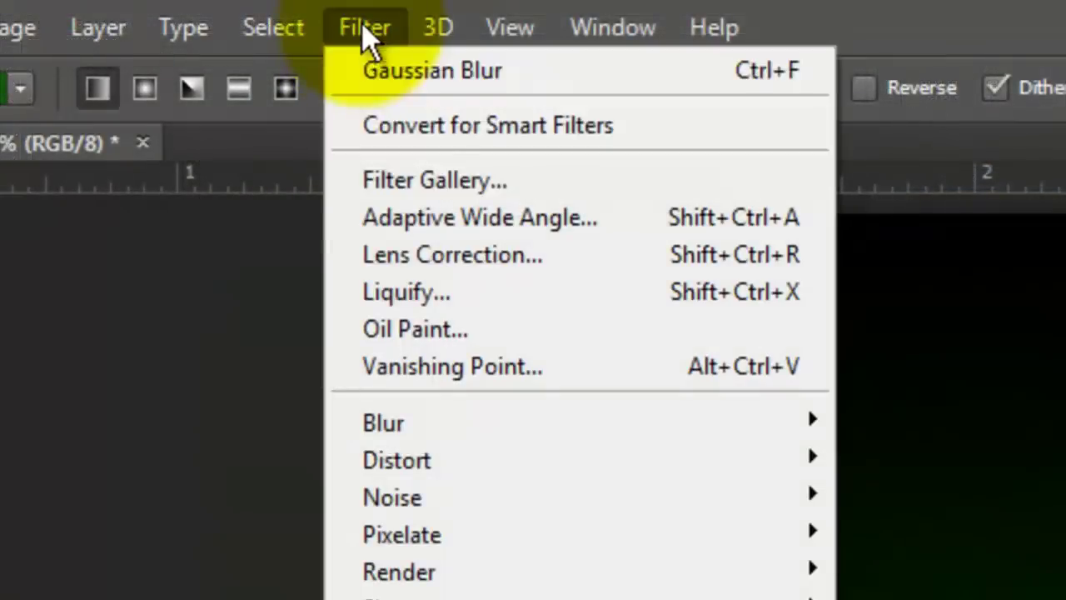
pyautogui.click(395, 181)
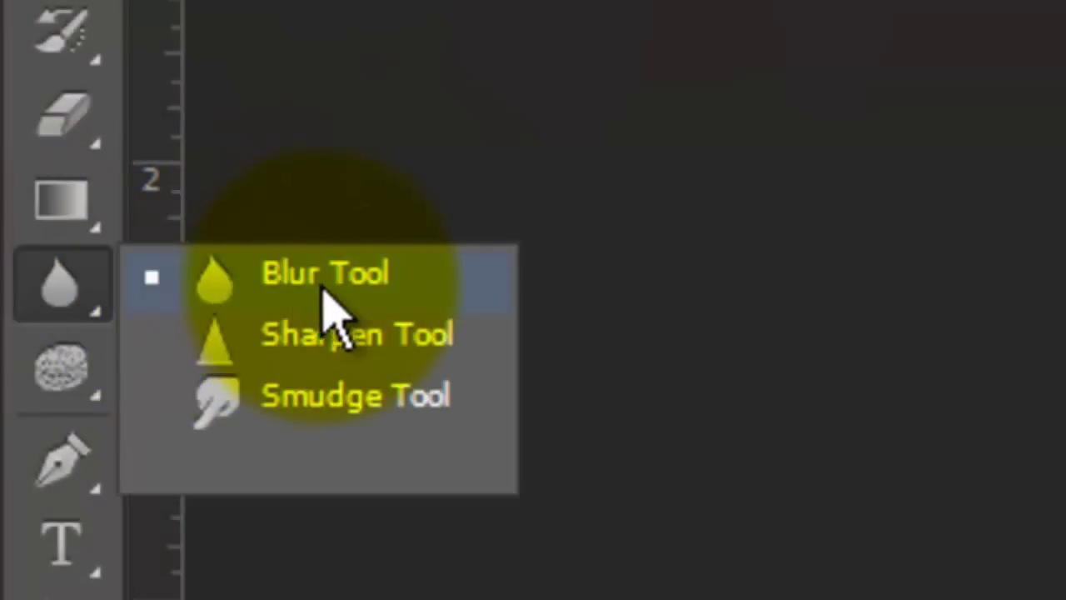
# Step: Switch to the Blur Tool for softening the textured green background
pyautogui.click(323, 286)
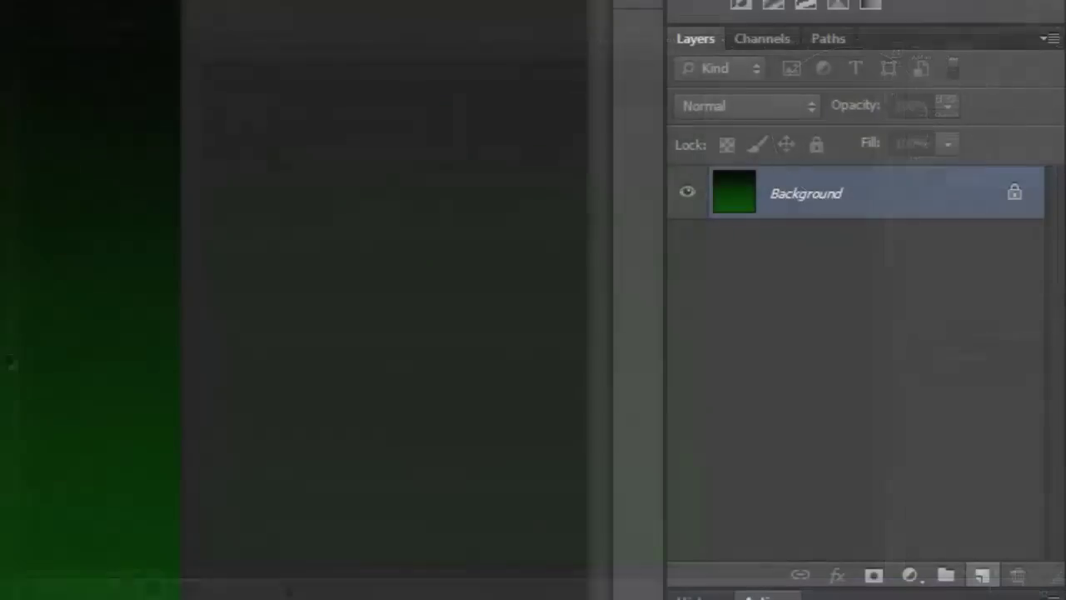
# Step: Fill new Layer 1 with white, then marquee a wide band across the middle on Layer 2
pyautogui.click(1031, 336)
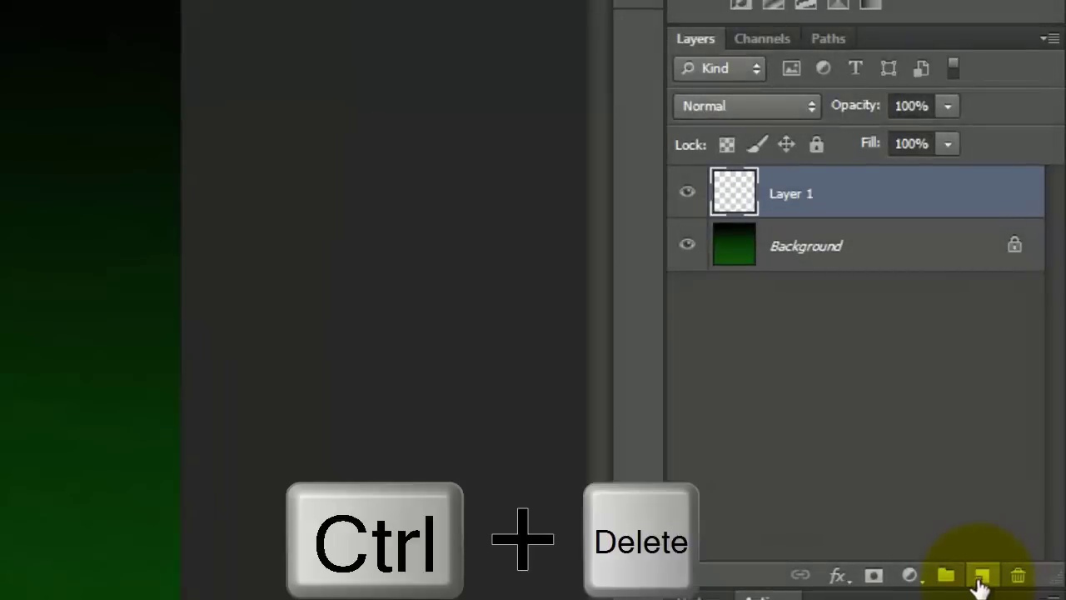
pyautogui.hotkey('ctrl', 'Delete')
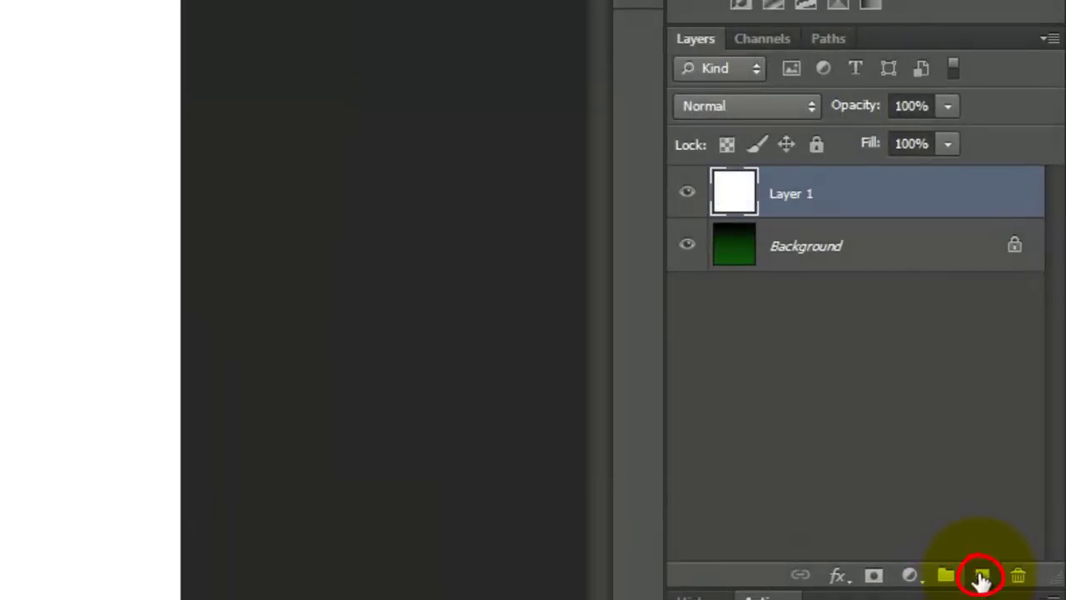
pyautogui.click(982, 577)
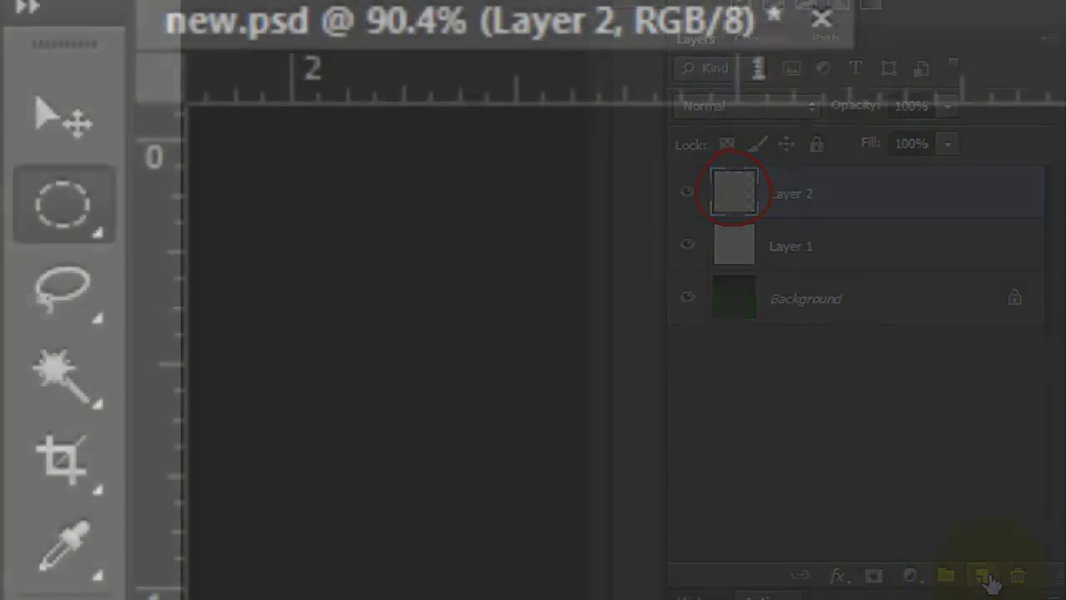
pyautogui.rightClick(57, 212)
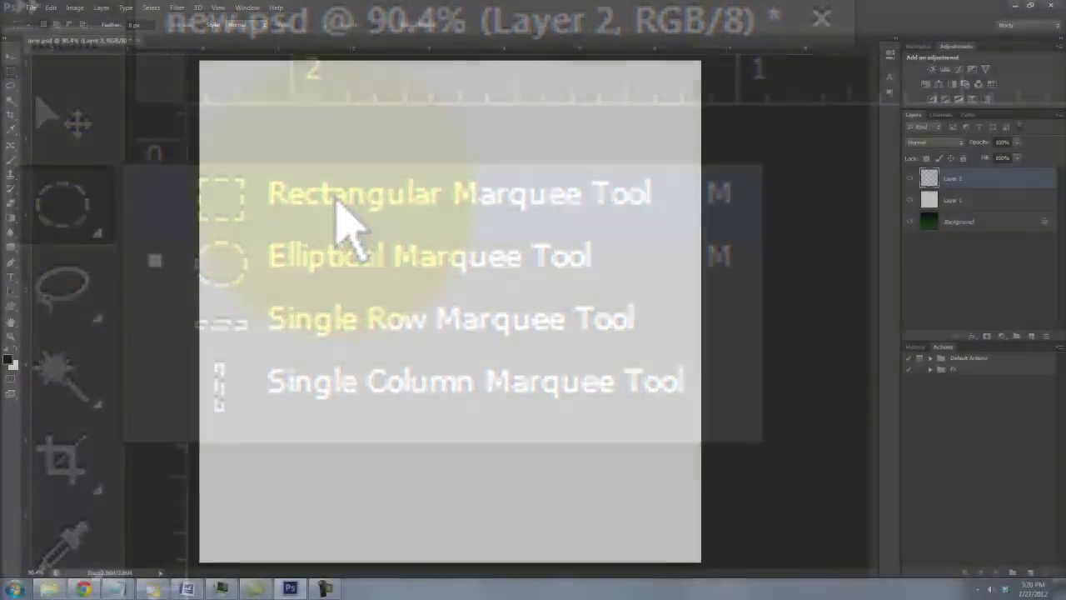
pyautogui.click(341, 213)
pyautogui.moveTo(200, 231); pyautogui.dragTo(773, 431)
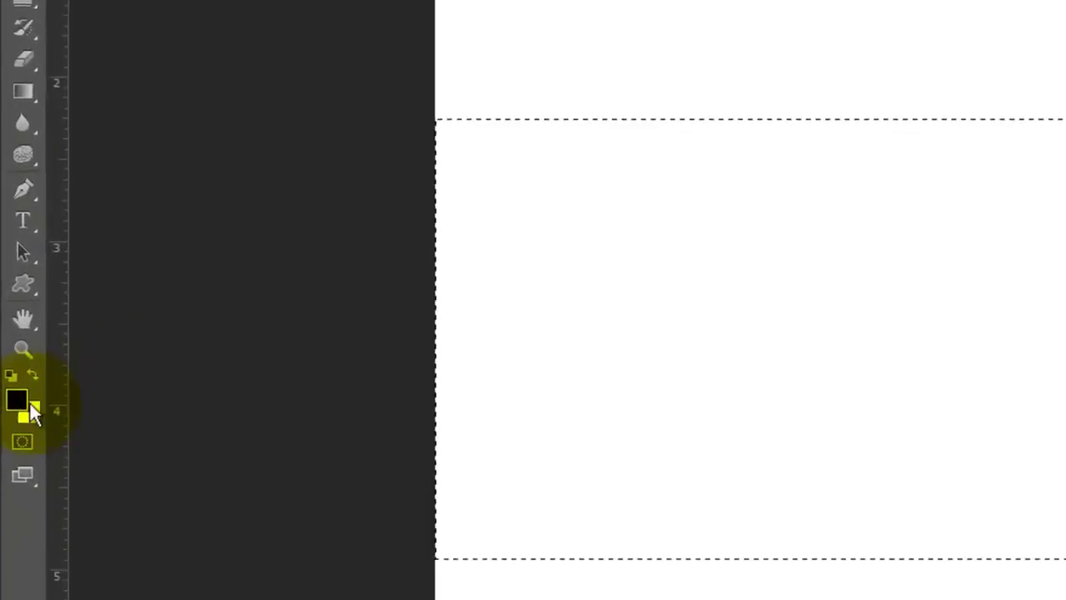
# Step: Fill the band with pure red ff0000, centre it vertically, and deselect
pyautogui.click(9, 361)
pyautogui.moveTo(583, 192); pyautogui.dragTo(683, 145)
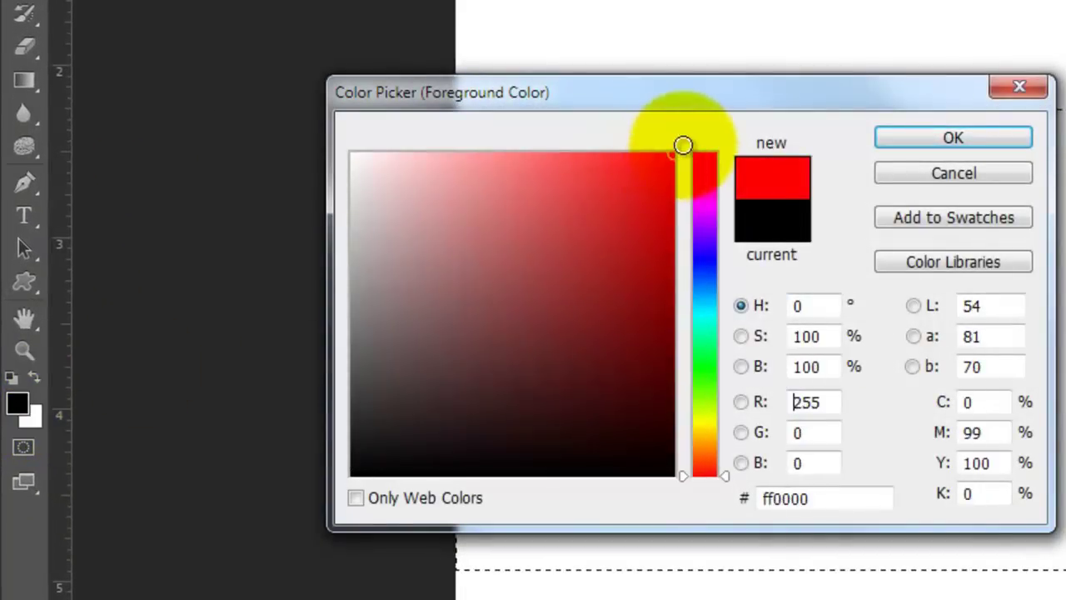
pyautogui.click(945, 142)
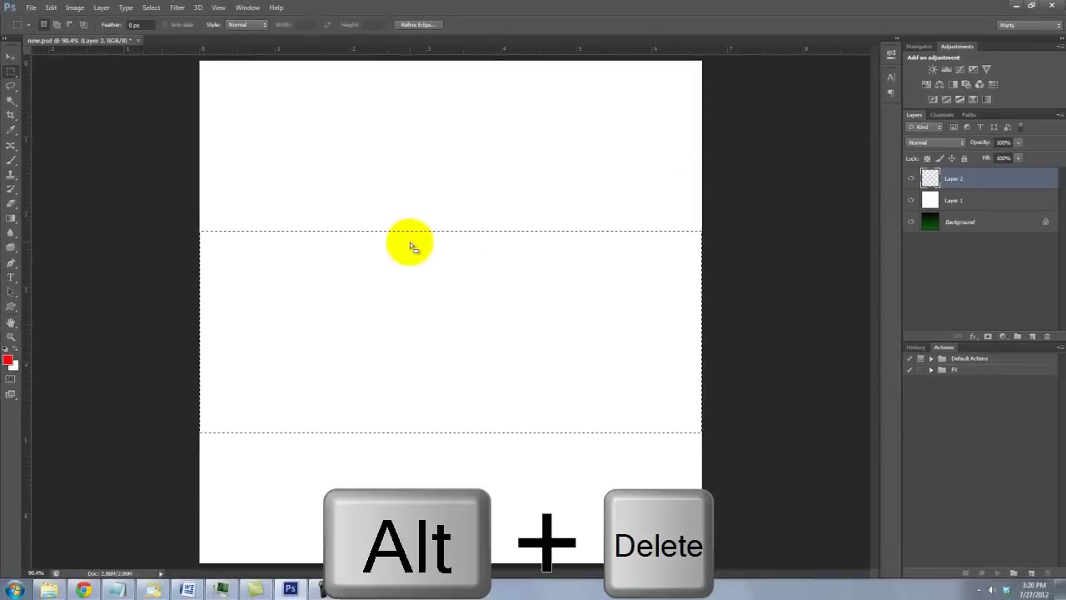
pyautogui.hotkey('alt', 'Delete')
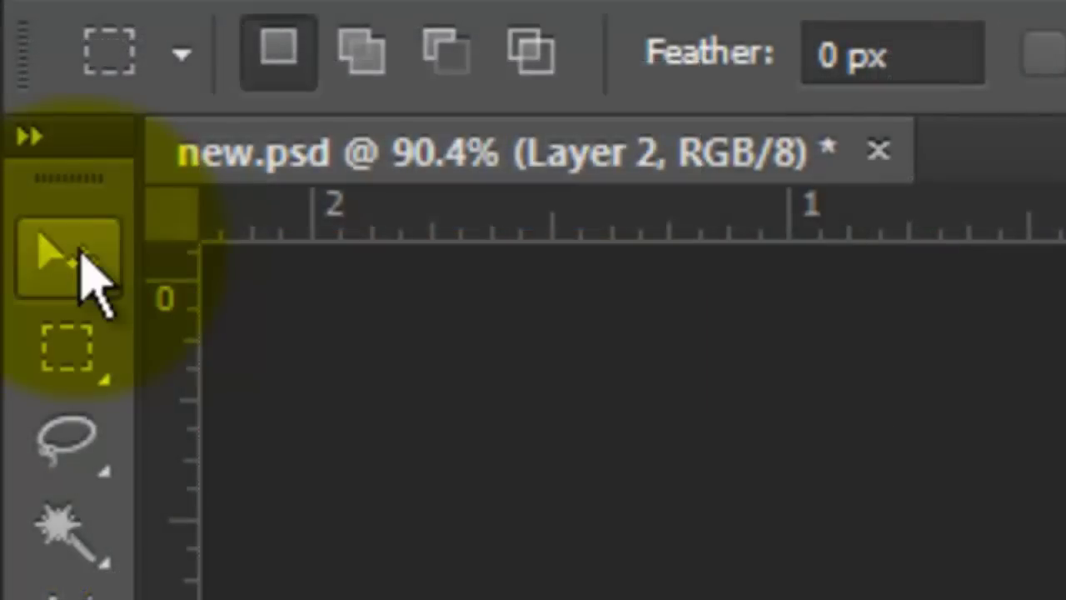
pyautogui.click(10, 57)
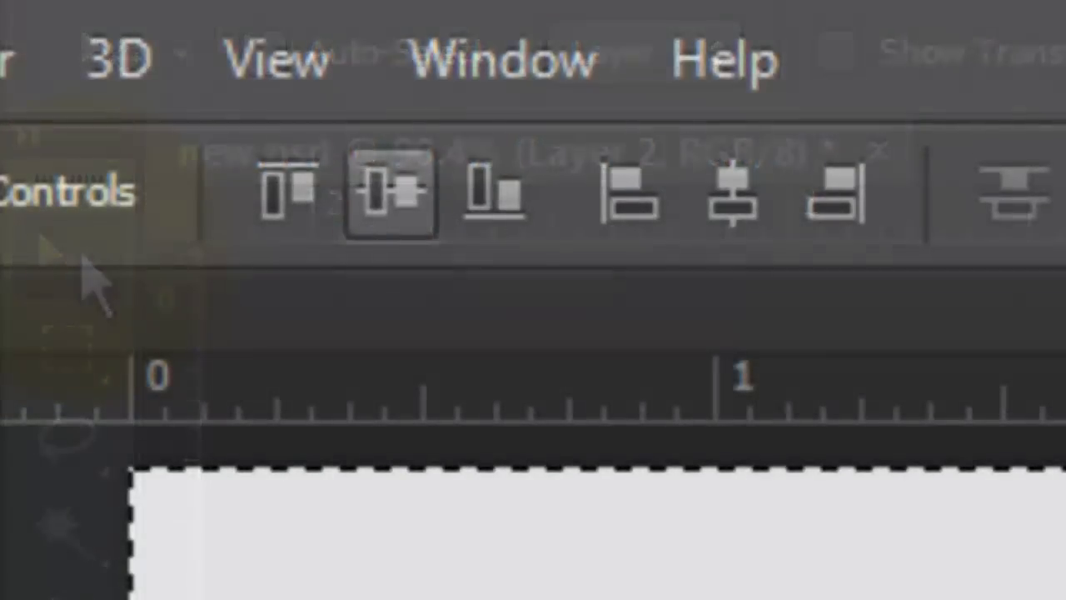
pyautogui.click(388, 190)
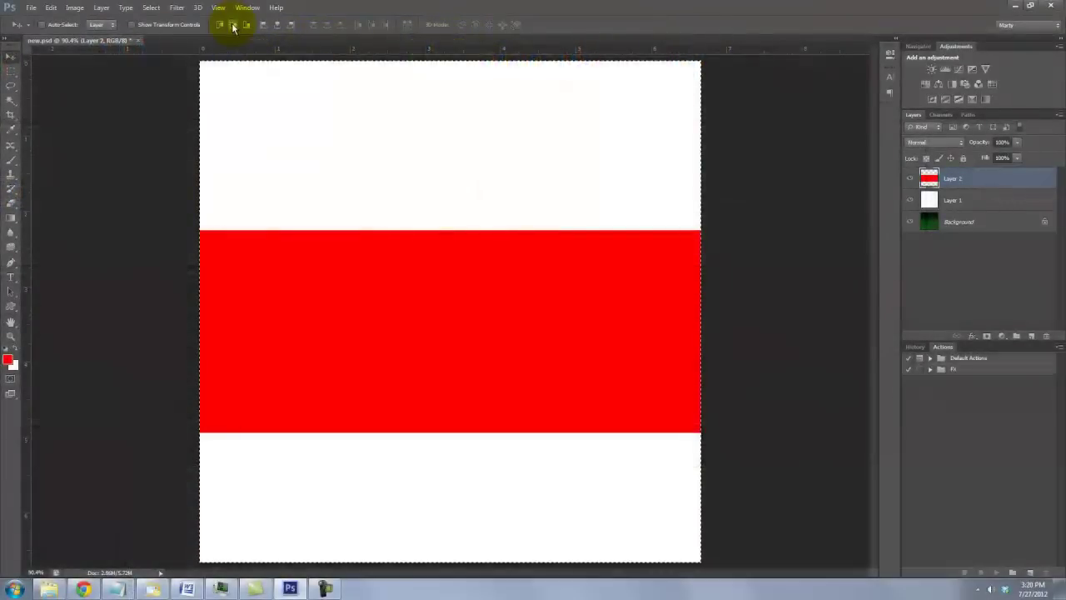
pyautogui.click(233, 25)
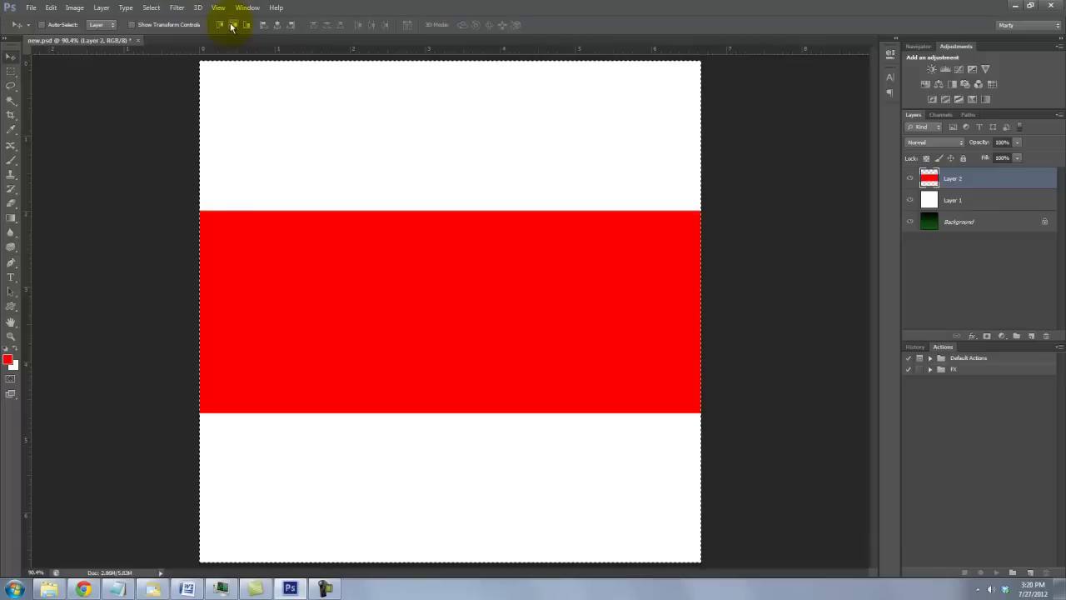
pyautogui.hotkey('ctrl', 'd')
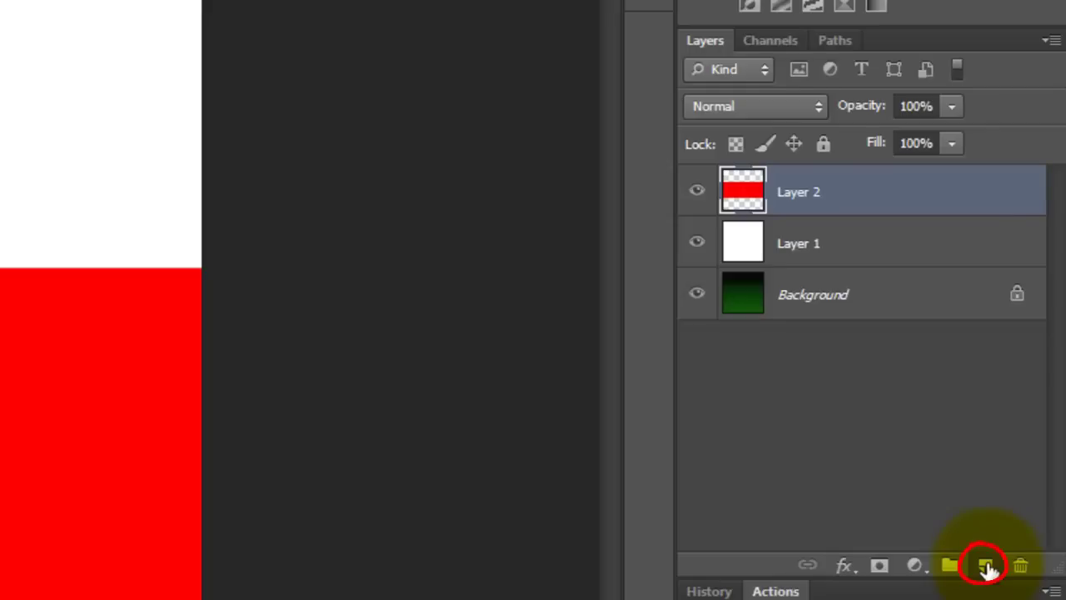
# Step: On new Layer 3, select a circle over the red band, centre it, and fill it white
pyautogui.click(985, 566)
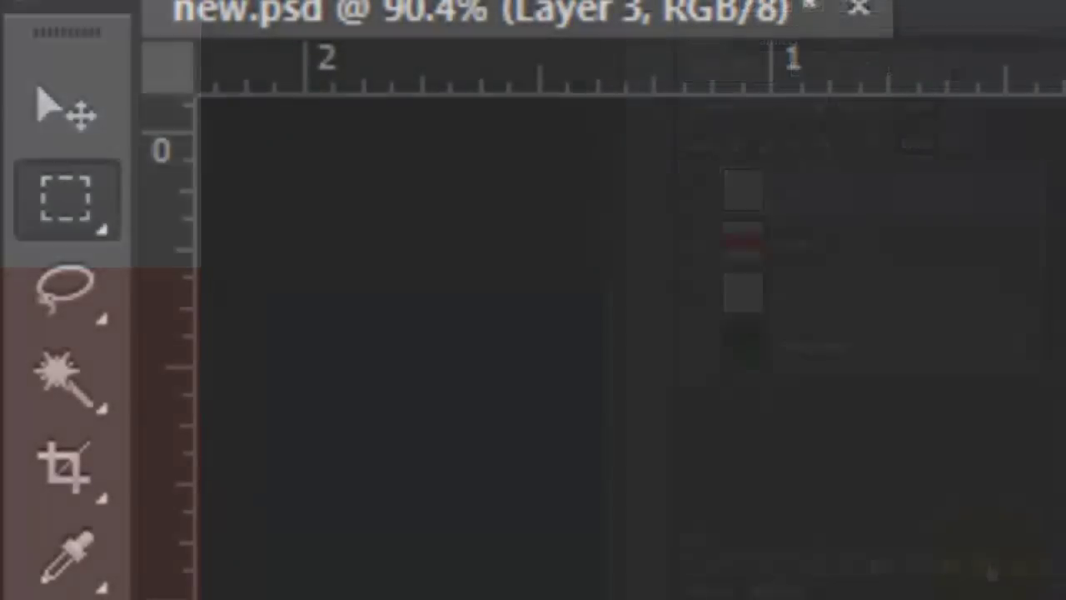
pyautogui.rightClick(79, 209)
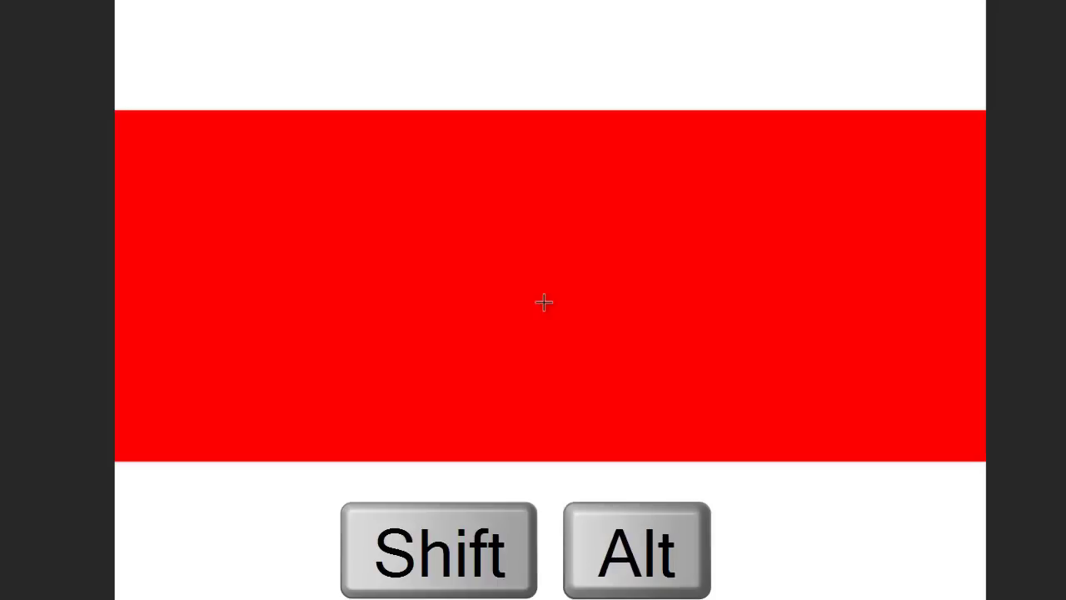
pyautogui.moveTo(541, 302); pyautogui.dragTo(741, 159)
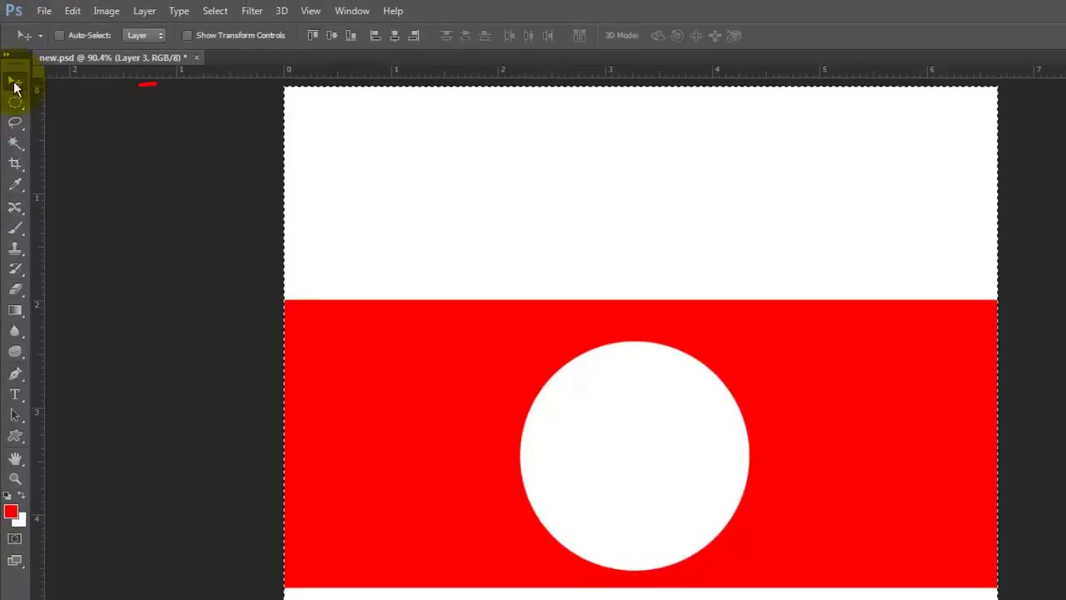
pyautogui.click(395, 35)
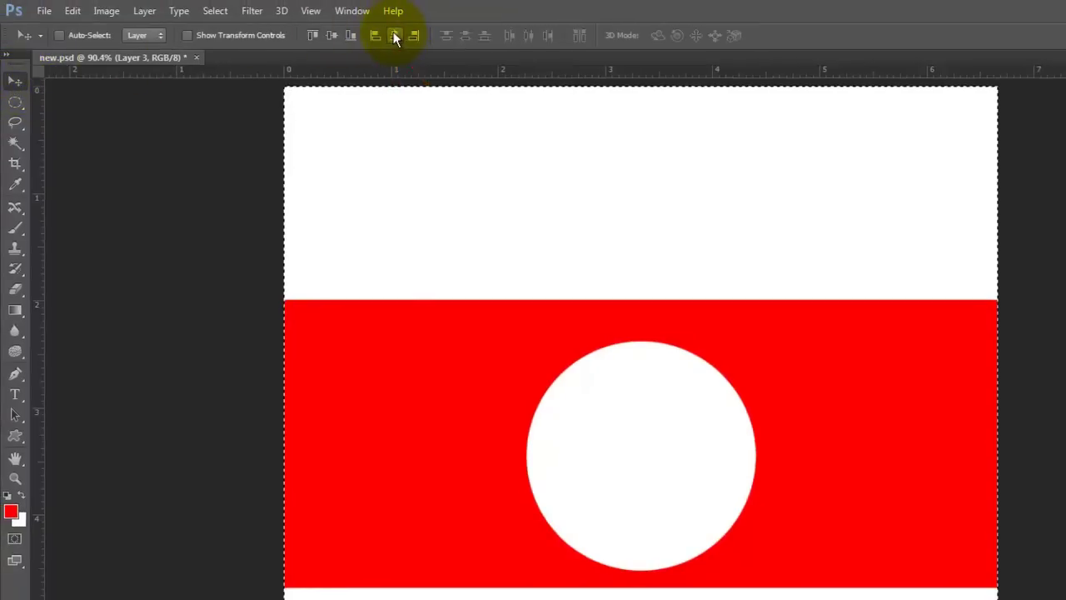
pyautogui.click(330, 35)
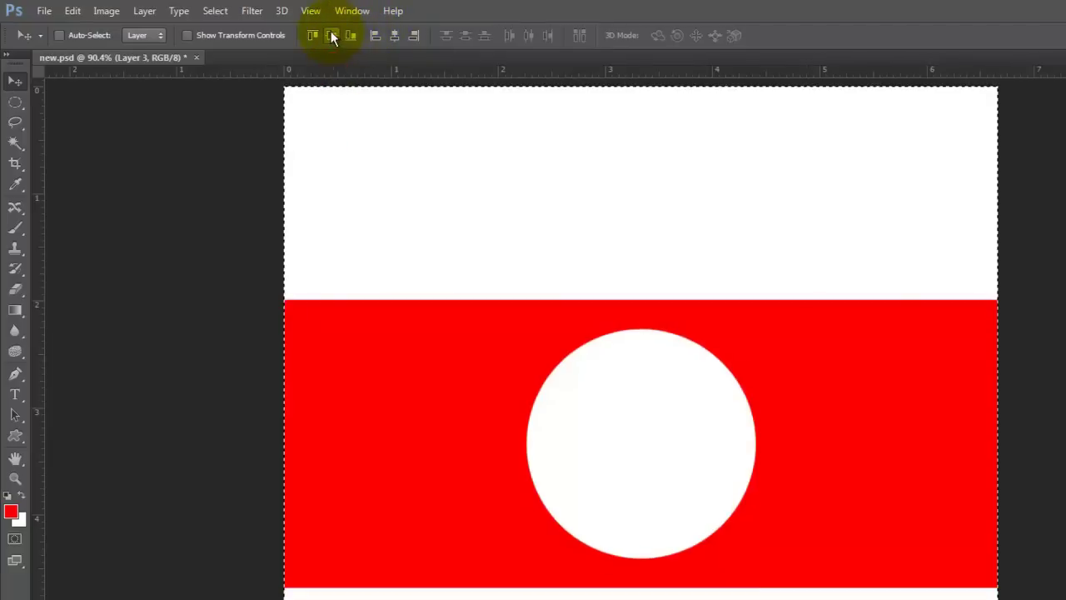
pyautogui.hotkey('ctrl', 'Delete')
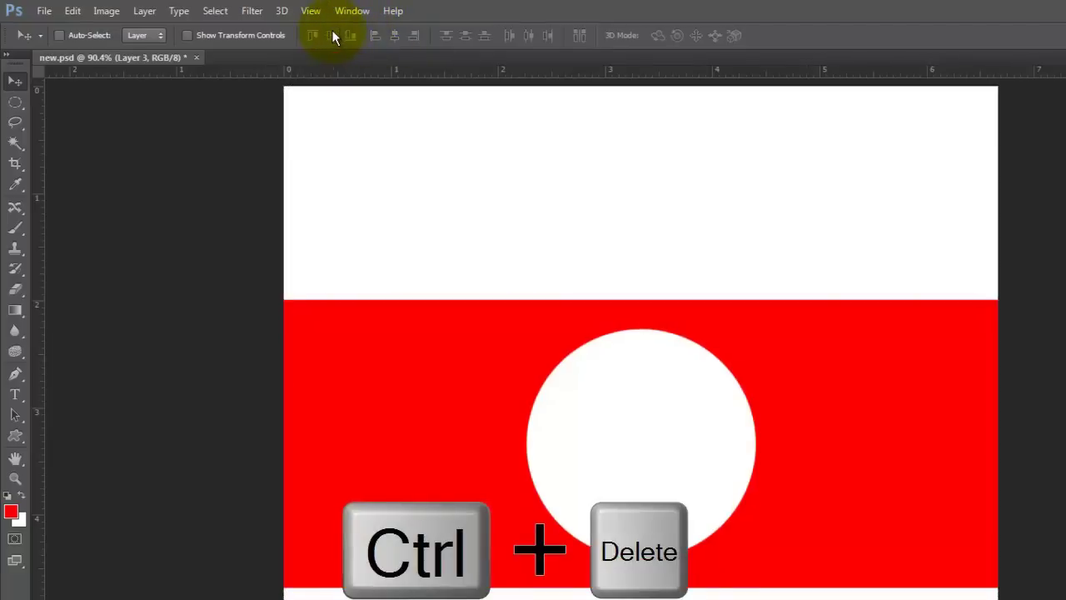
# Step: Set the Type tool to Arial Black in Black style with colour 000000 for the 37
pyautogui.hotkey('ctrl', 'd')
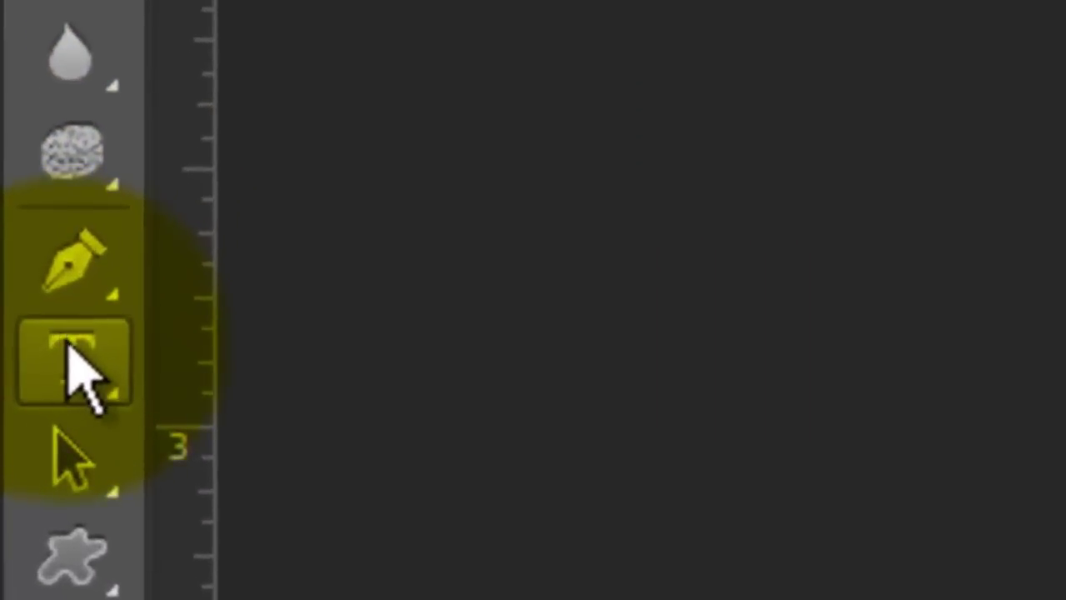
pyautogui.click(18, 396)
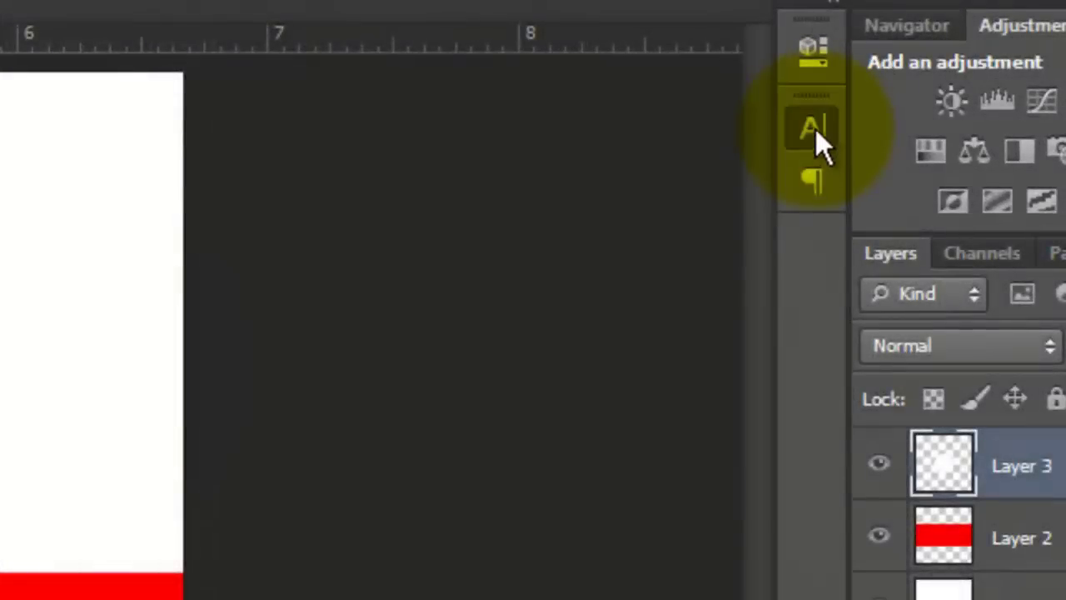
pyautogui.click(813, 131)
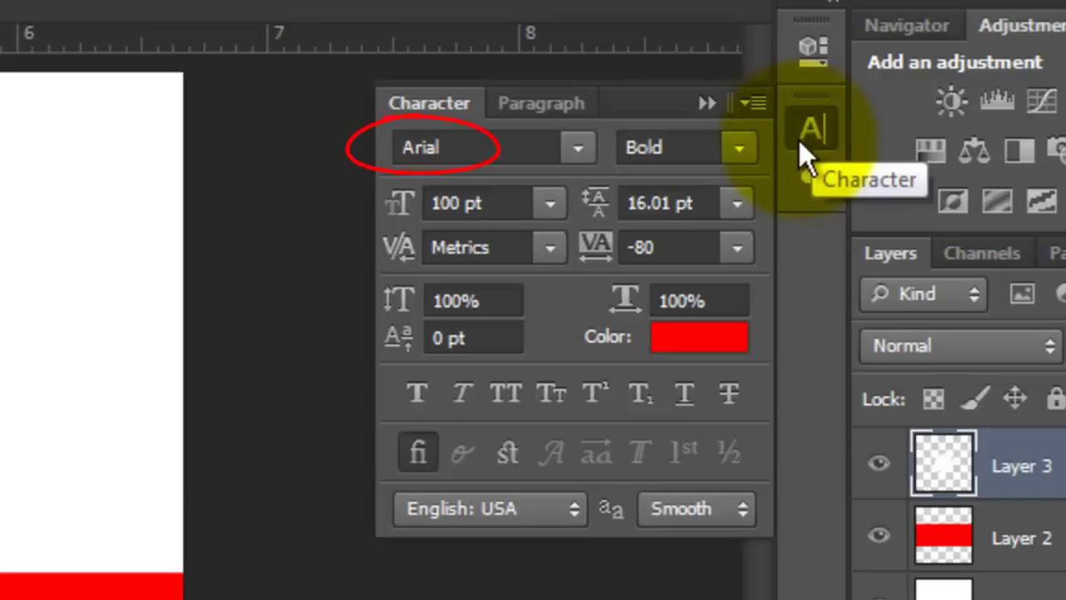
pyautogui.click(739, 148)
pyautogui.click(703, 422)
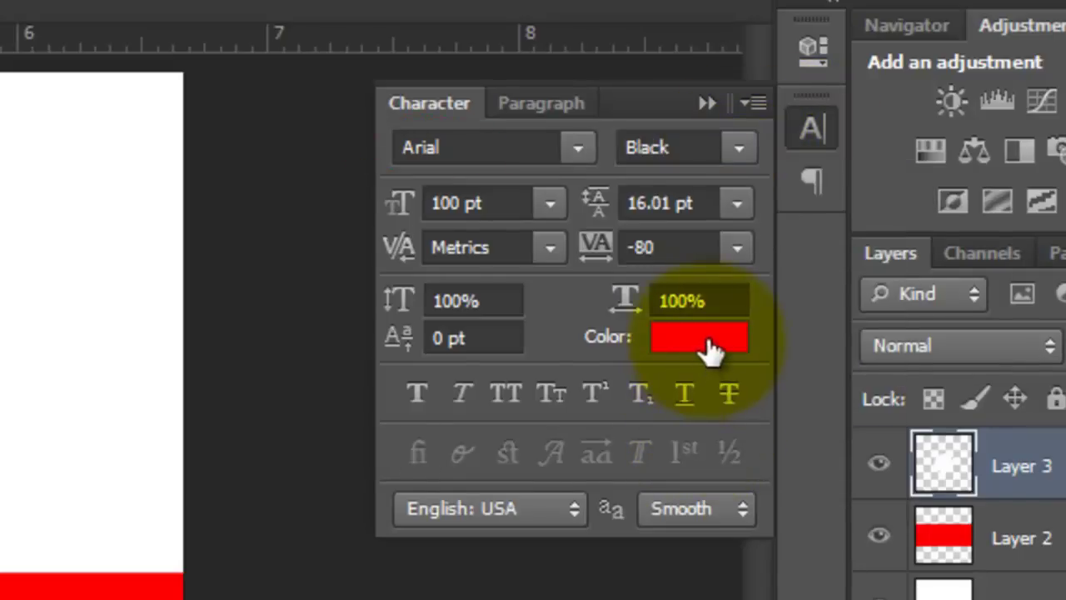
pyautogui.click(708, 342)
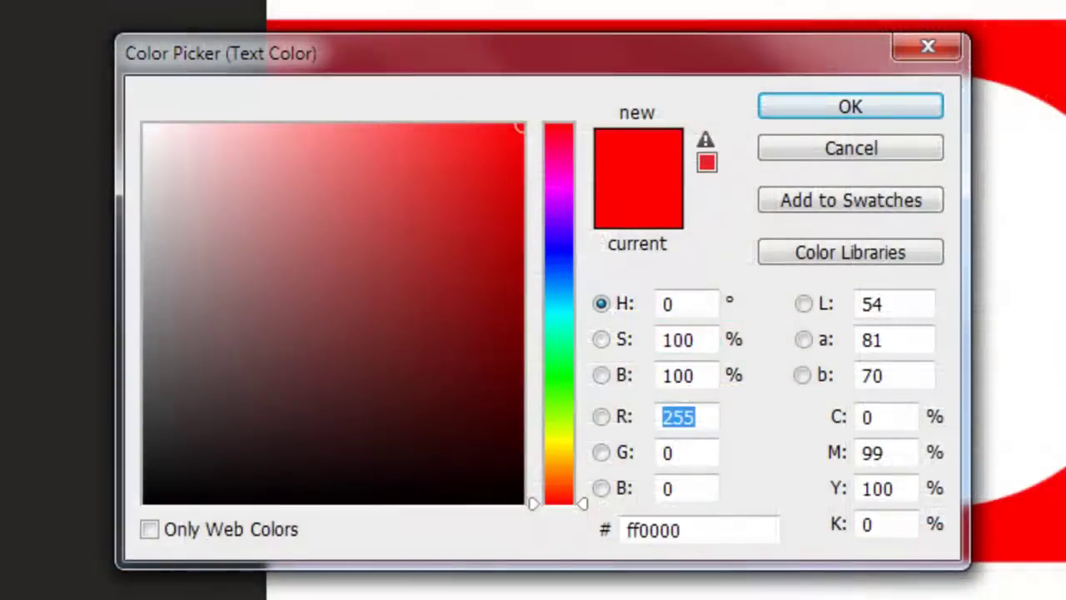
pyautogui.moveTo(295, 448); pyautogui.dragTo(137, 491)
pyautogui.click(829, 105)
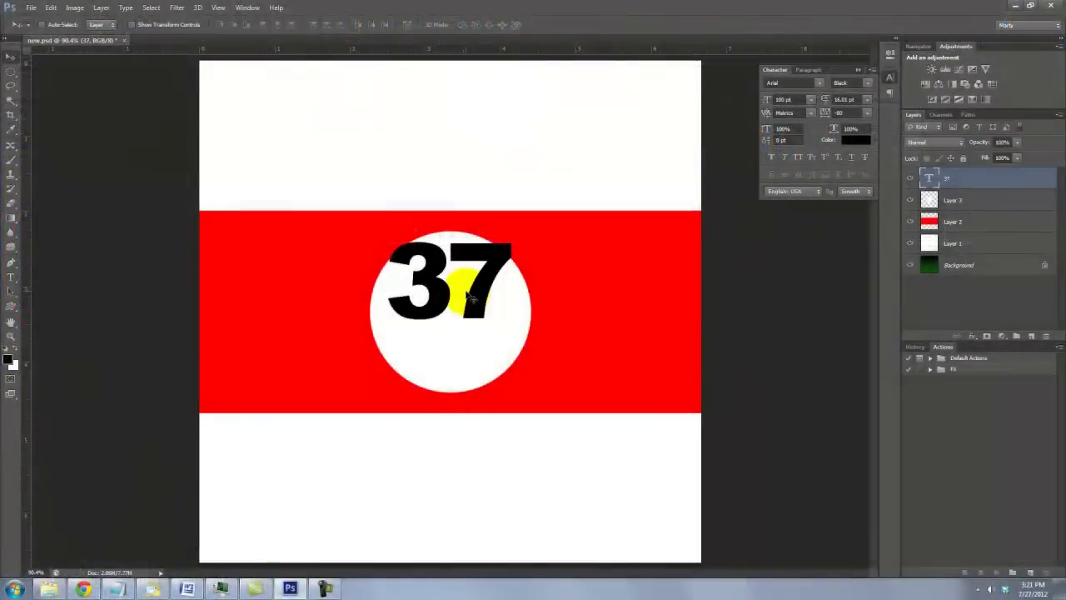
# Step: Drag the 37 text about 38 px down onto the white circle's centre
pyautogui.moveTo(476, 291); pyautogui.dragTo(473, 318)
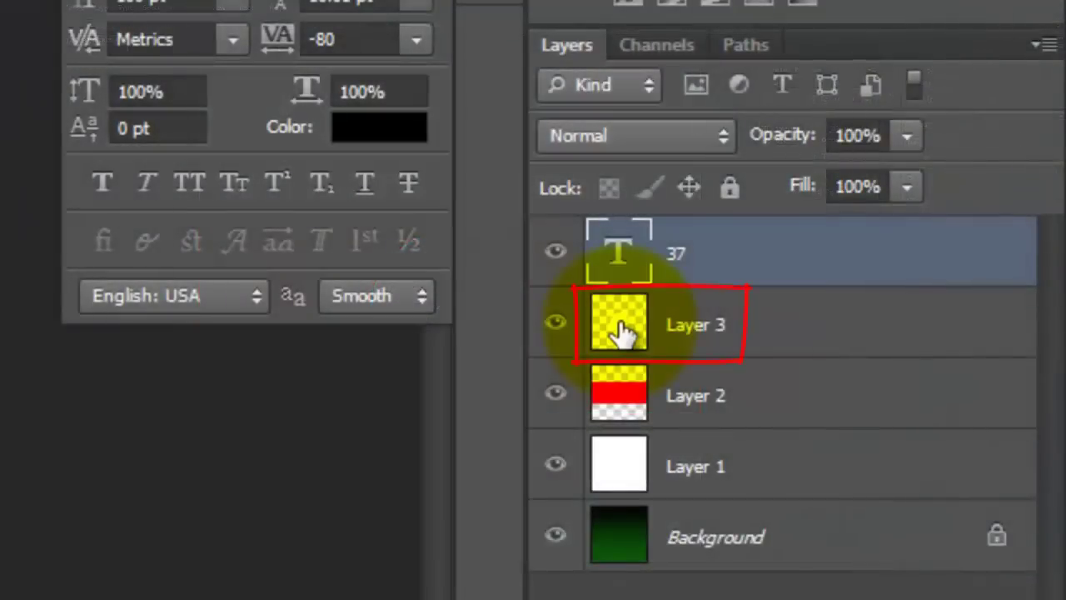
# Step: Select Layer 3 together with the 37 and scale both to 50% width
pyautogui.press('shift')
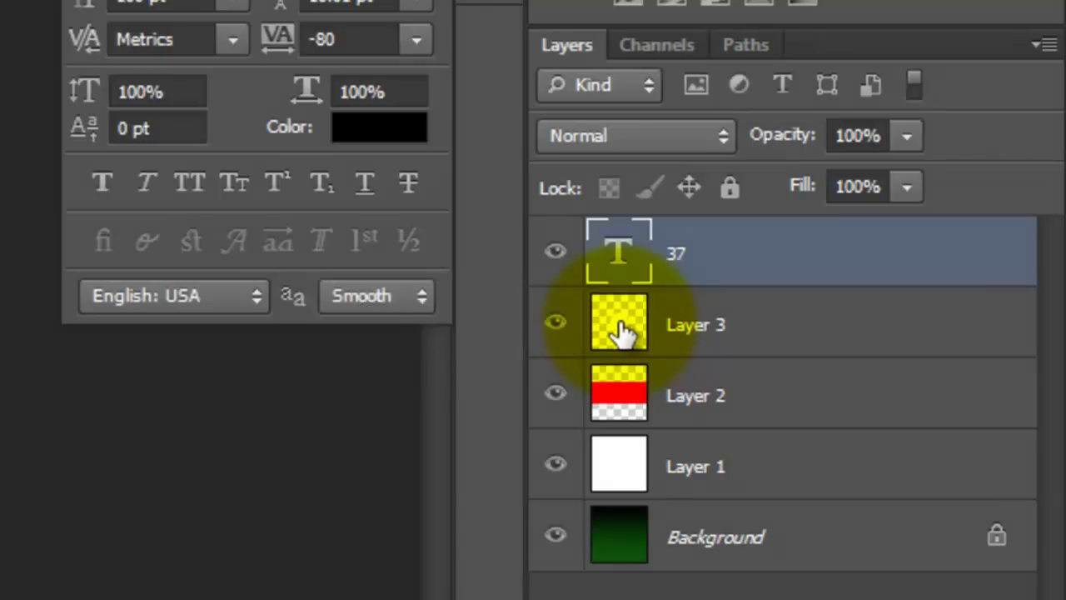
pyautogui.keyDown('shift'); pyautogui.click(620, 331); pyautogui.keyUp('shift')
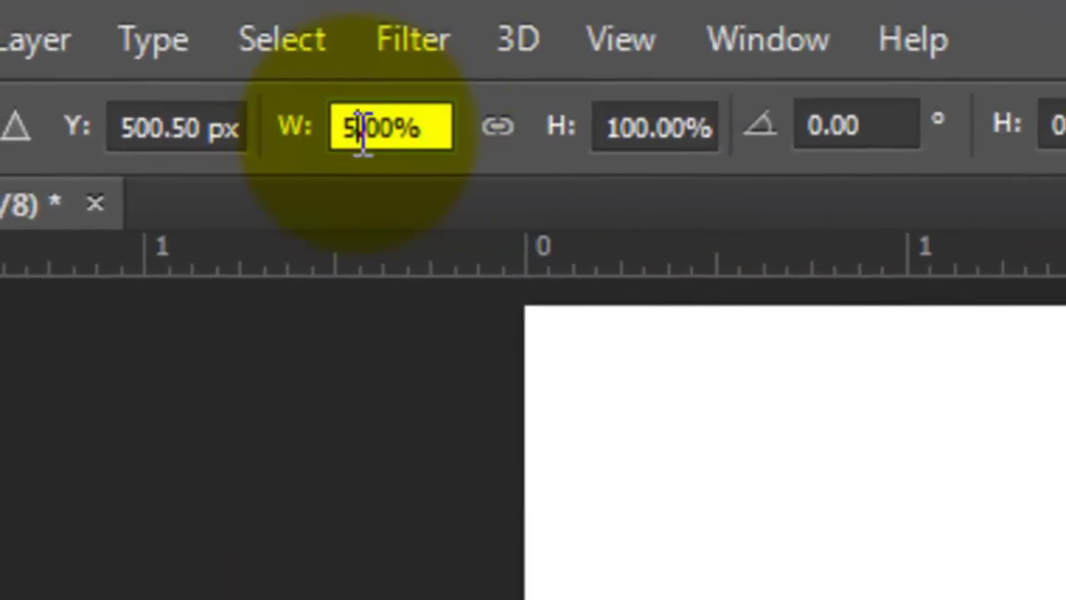
pyautogui.write('0')
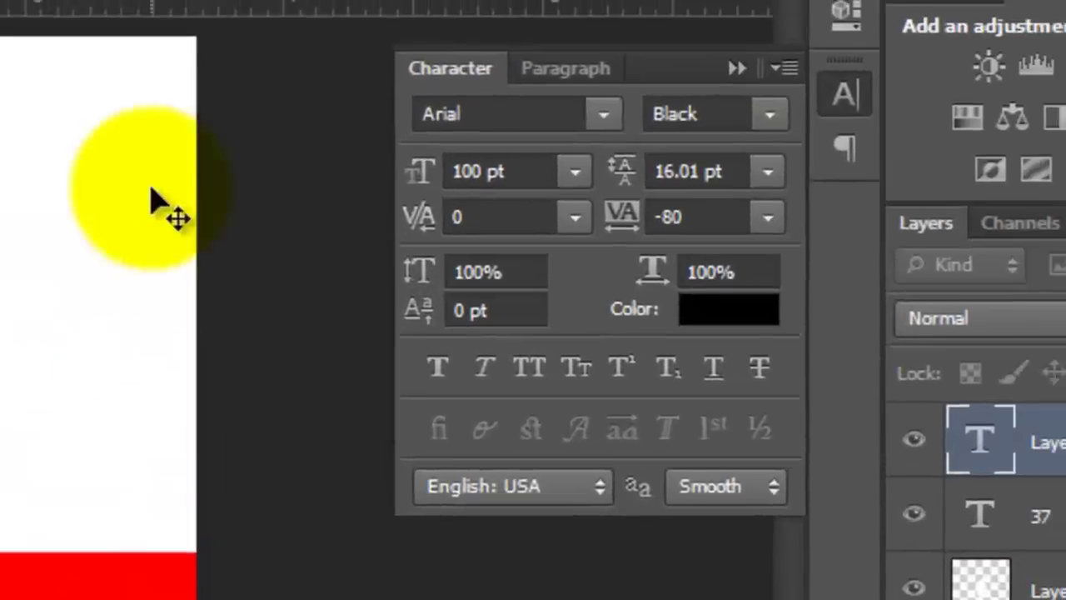
# Step: Set the text to Bold, 16 pt size and 0 tracking for the HAPPY BIRTHDAY and JAMES lines
pyautogui.click(707, 135)
pyautogui.click(633, 369)
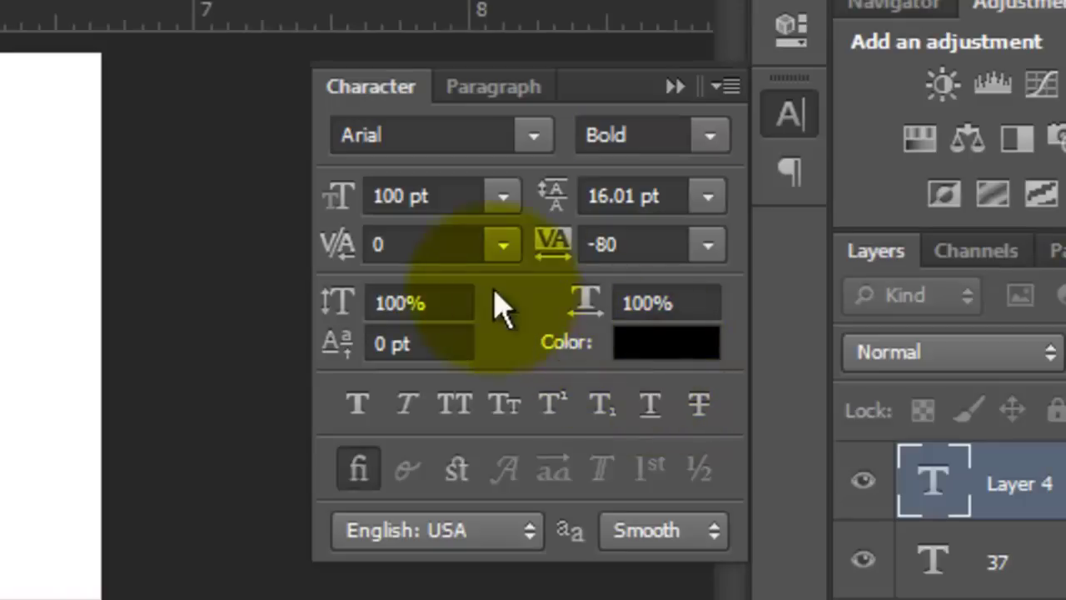
pyautogui.click(369, 195)
pyautogui.write('16')
pyautogui.click(587, 244)
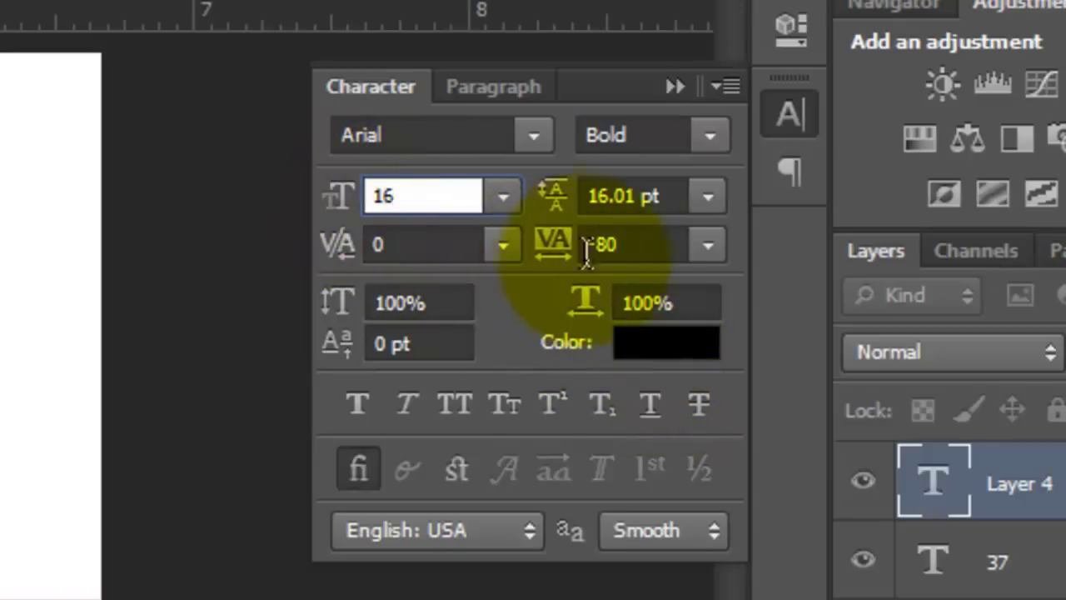
pyautogui.write('0')
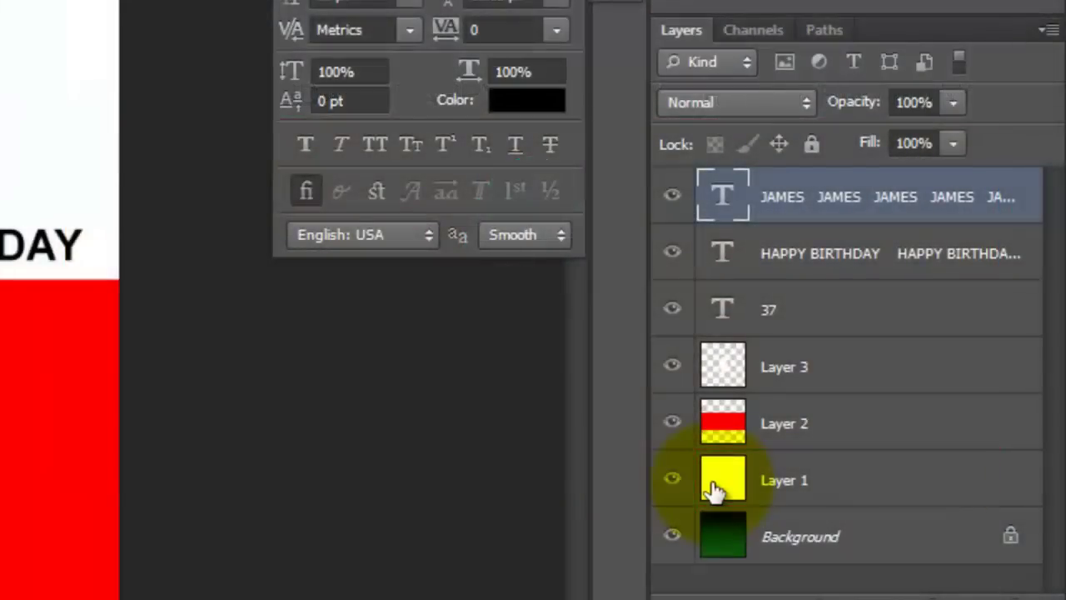
# Step: Select all layers from JAMES down to Layer 1 and apply 3D Mesh Preset Sphere
pyautogui.keyDown('shift'); pyautogui.click(716, 491); pyautogui.keyUp('shift')
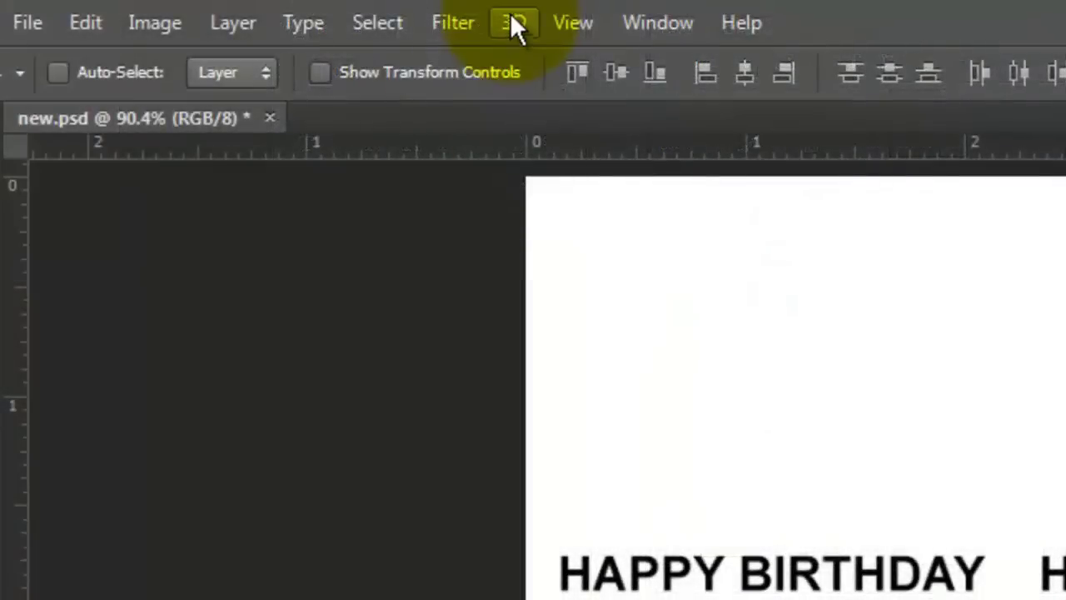
pyautogui.click(514, 25)
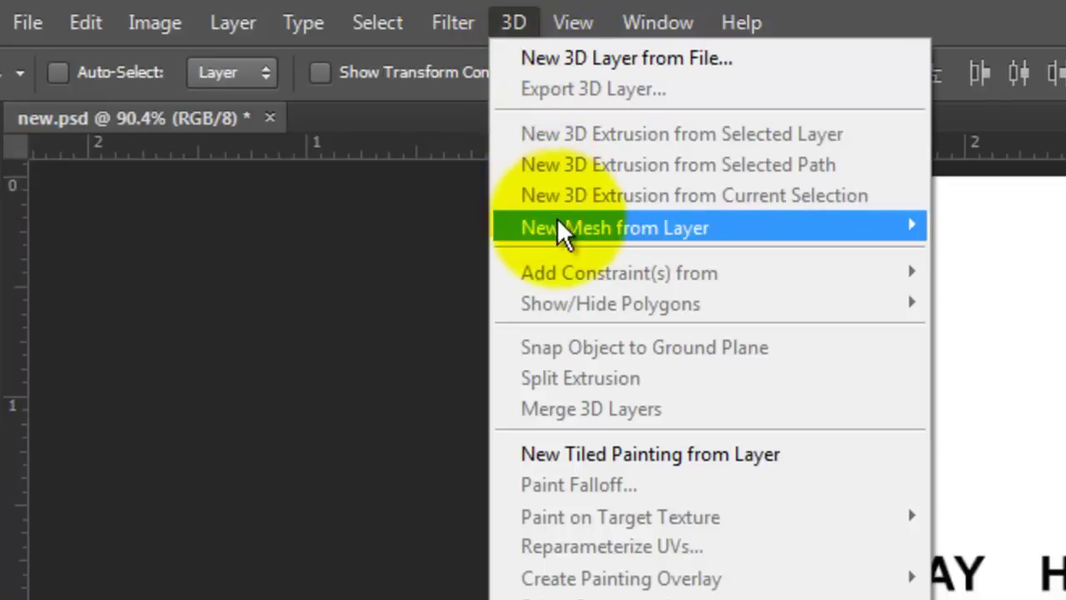
pyautogui.moveTo(560, 223)
pyautogui.moveTo(419, 257)
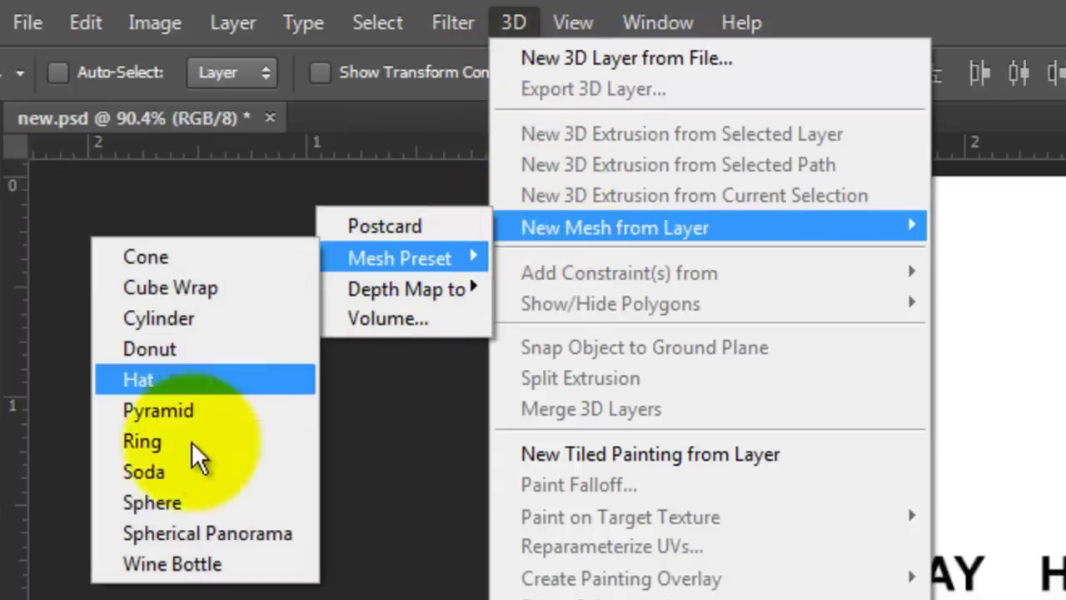
pyautogui.click(165, 499)
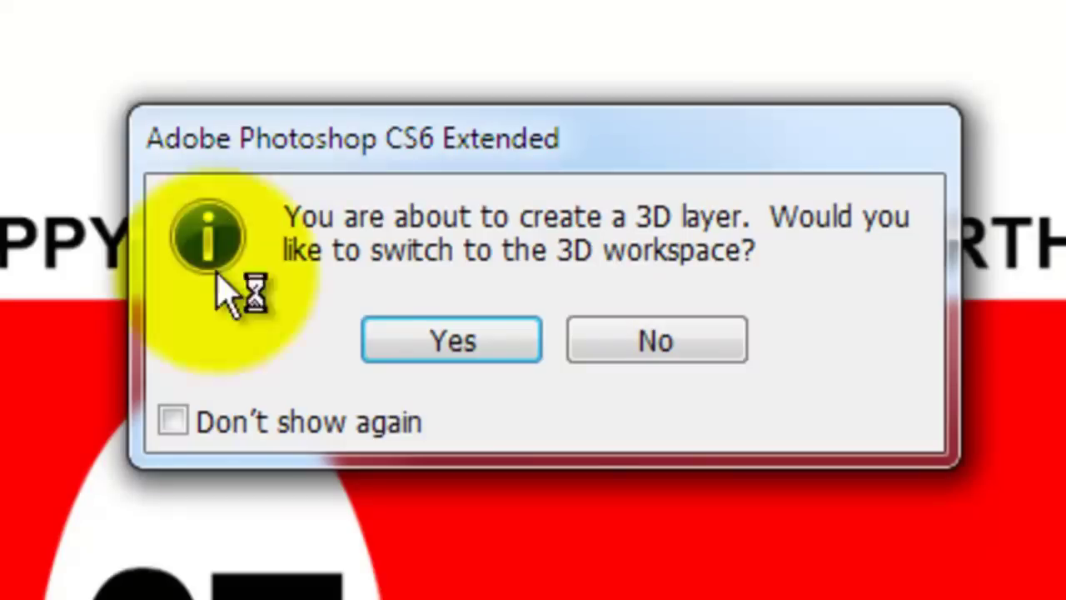
# Step: In the 3D workspace, rotate the sphere so the 37 faces forward and snap it to the ground plane
pyautogui.click(454, 340)
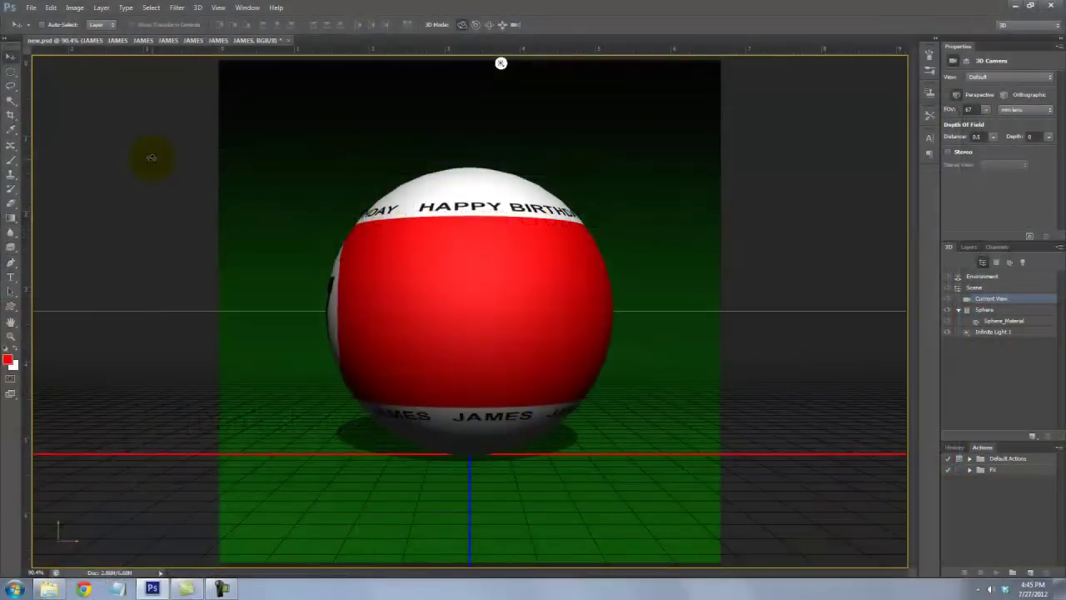
pyautogui.moveTo(150, 158); pyautogui.dragTo(243, 141)
pyautogui.click(419, 276)
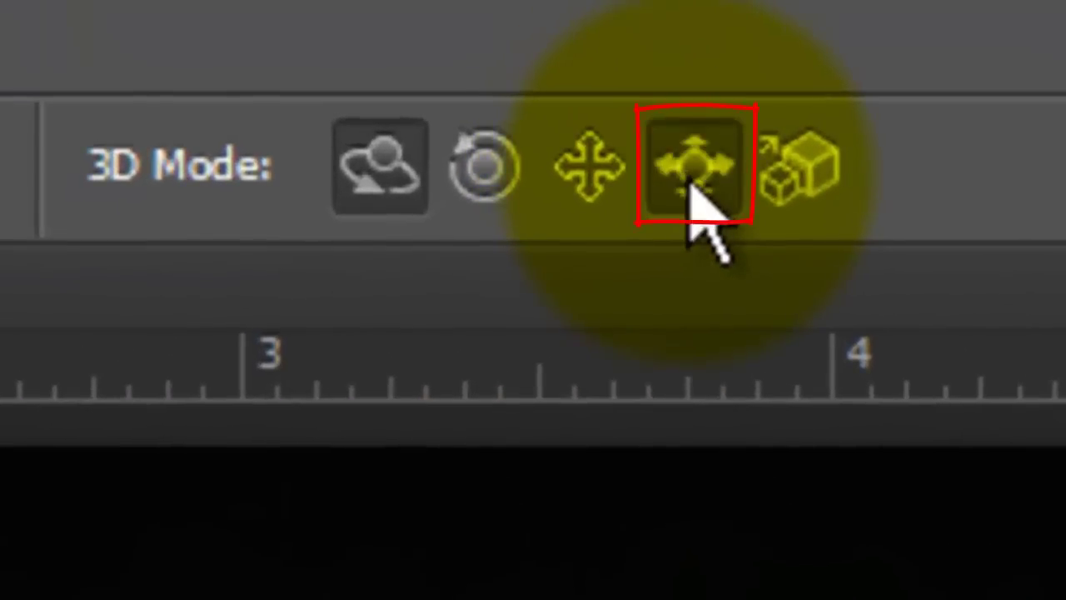
pyautogui.click(688, 173)
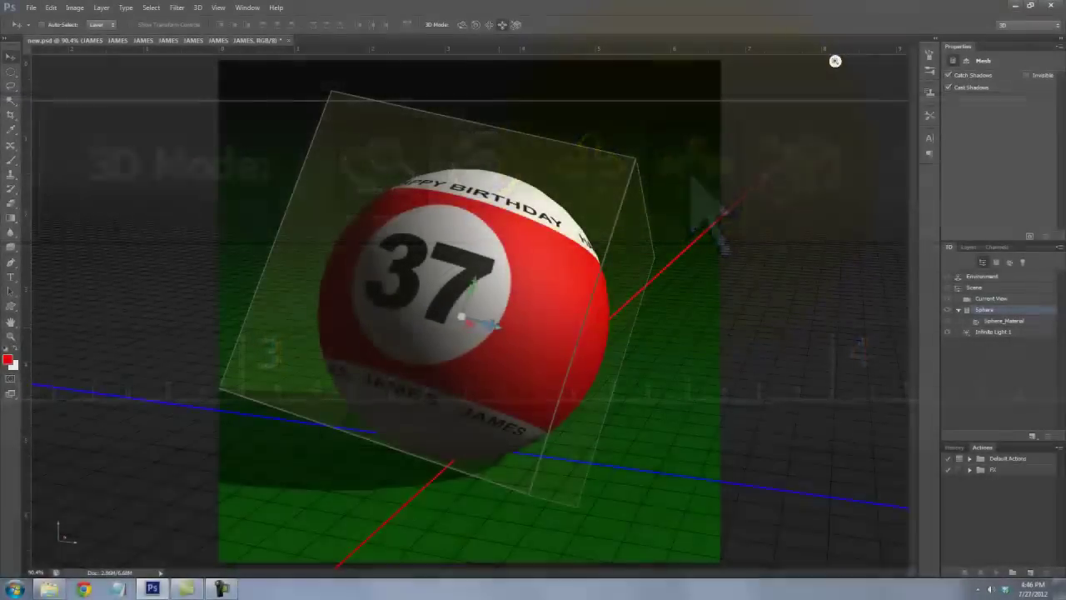
pyautogui.moveTo(492, 308); pyautogui.dragTo(537, 315)
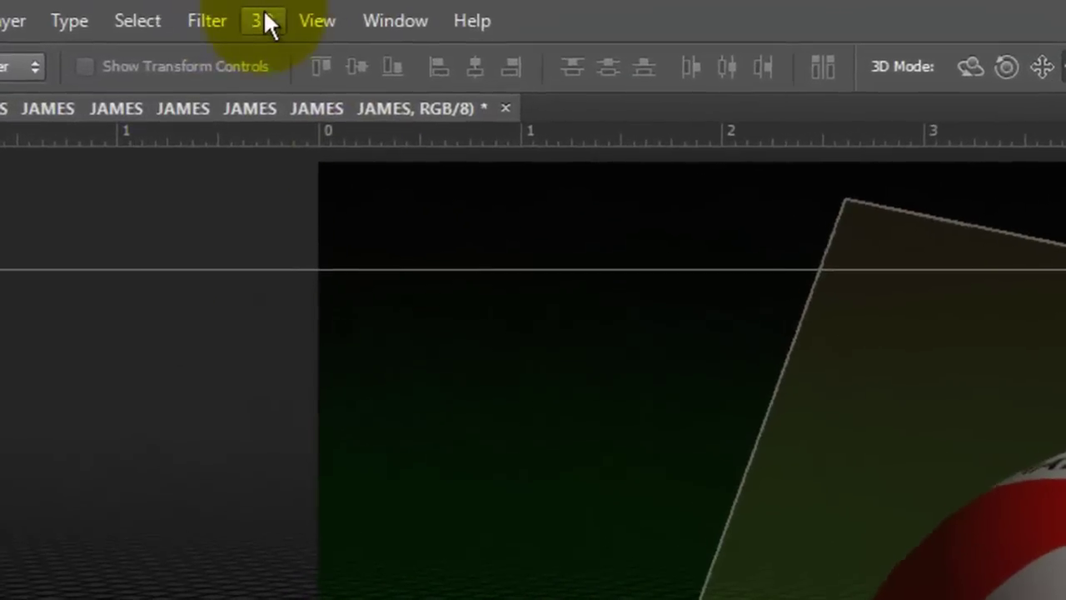
pyautogui.click(198, 8)
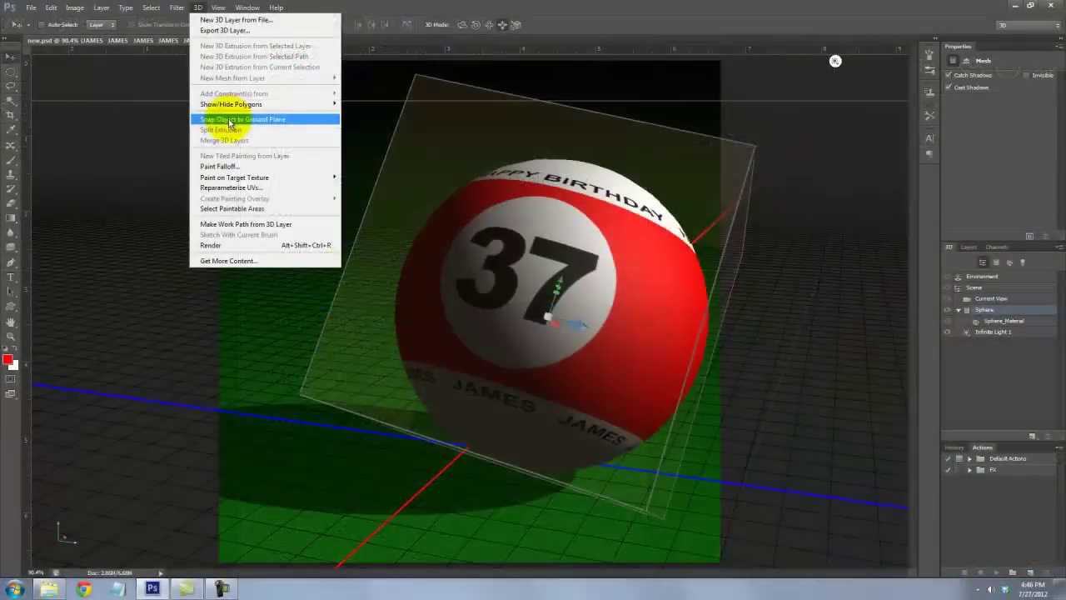
pyautogui.click(345, 319)
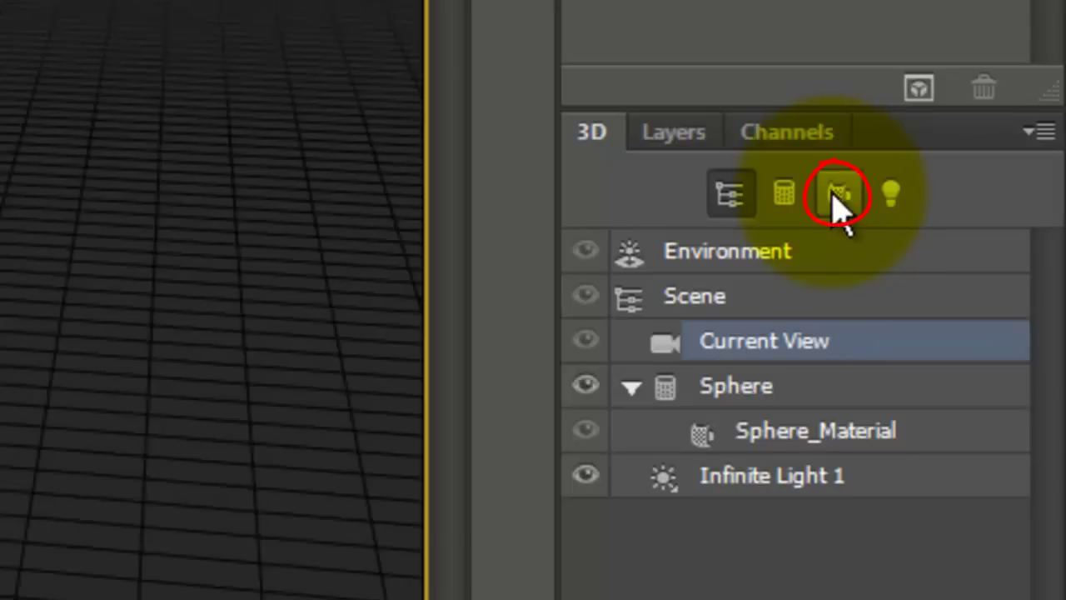
# Step: Set the sphere material's Shine to 62% and Reflection to 48%
pyautogui.click(835, 195)
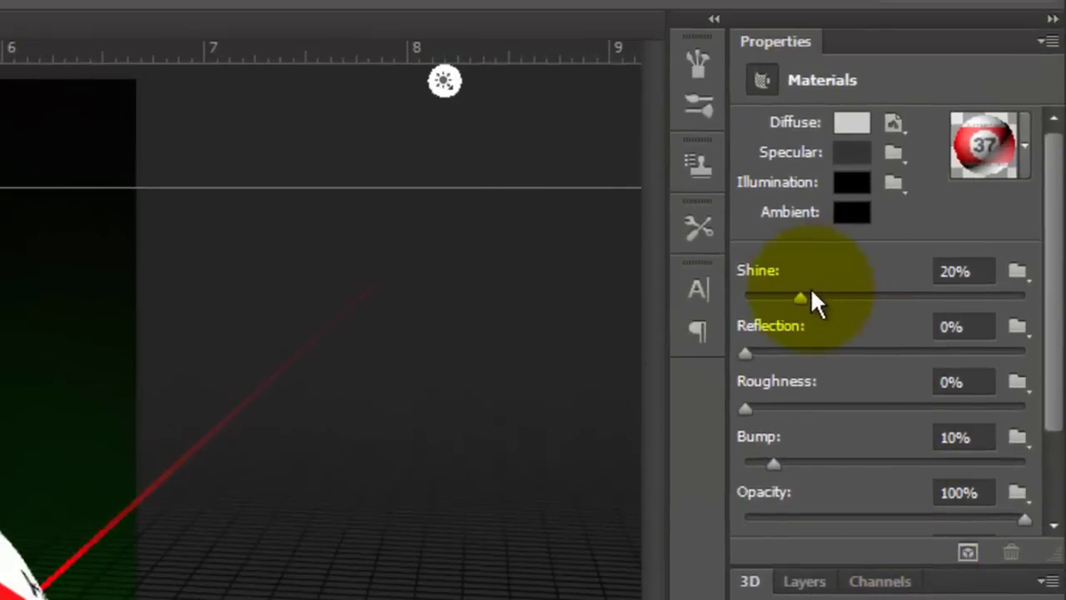
pyautogui.moveTo(814, 303); pyautogui.dragTo(920, 306)
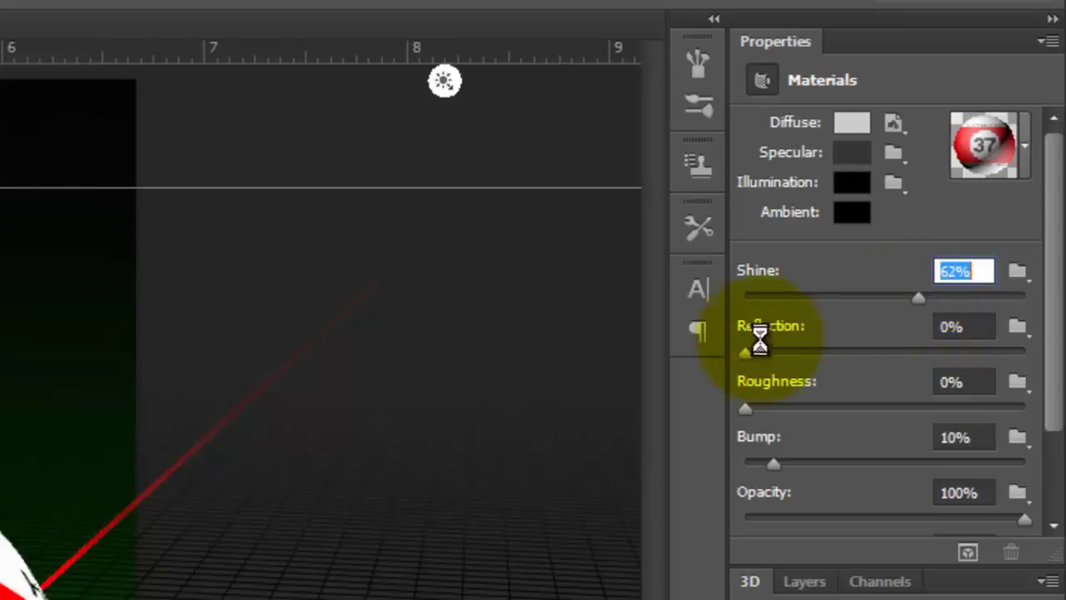
pyautogui.moveTo(745, 353); pyautogui.dragTo(876, 356)
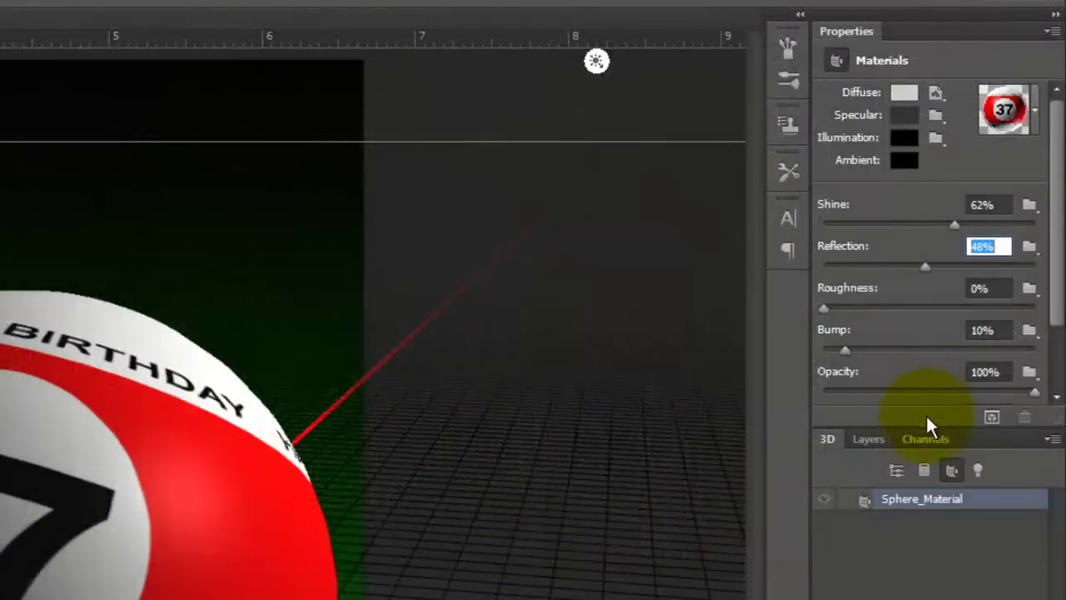
# Step: Load the Pool Ball reflection 2 image as the environment texture and lower Reflection to 30%
pyautogui.moveTo(922, 431); pyautogui.dragTo(918, 577)
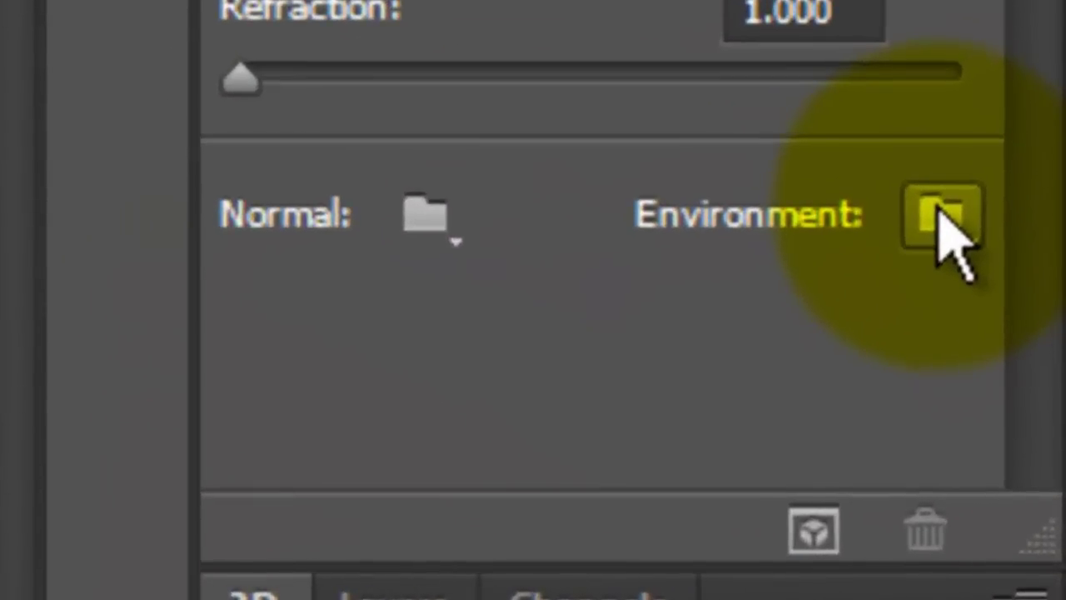
pyautogui.click(940, 213)
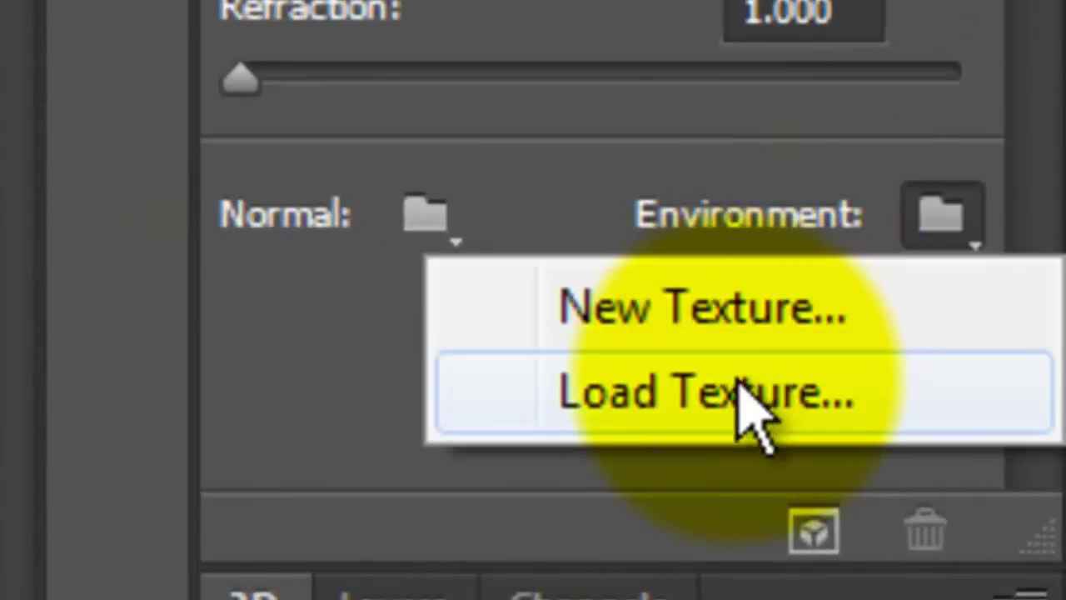
pyautogui.click(738, 399)
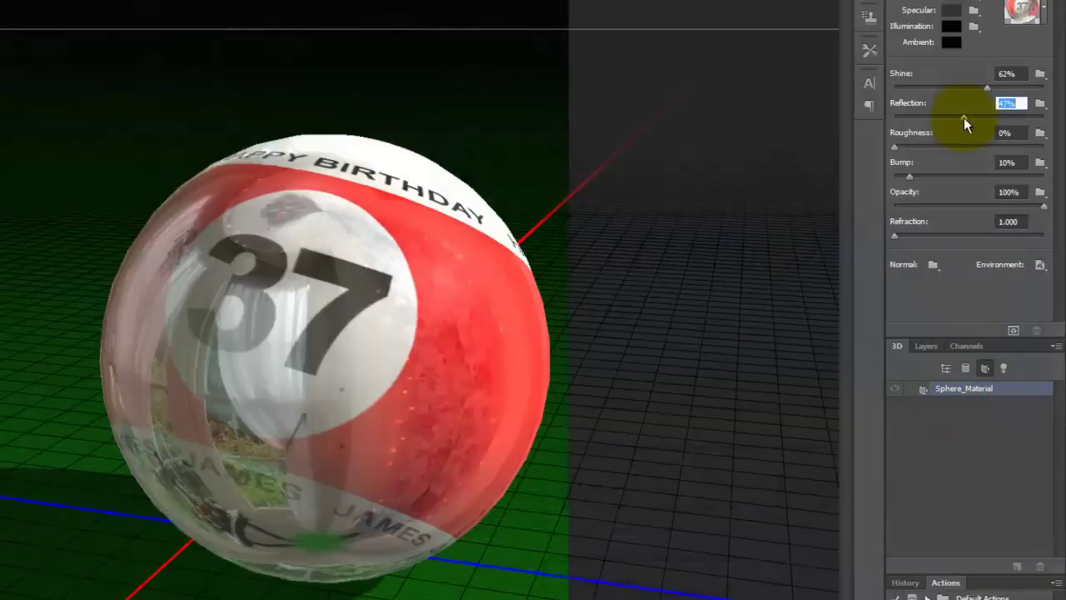
pyautogui.moveTo(964, 117); pyautogui.dragTo(944, 122)
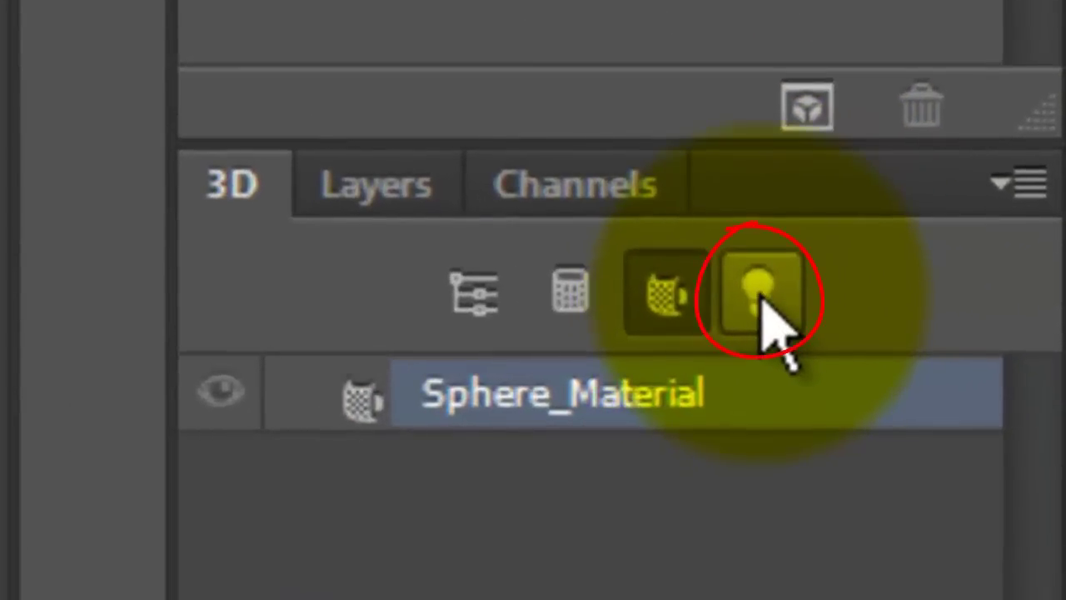
# Step: Swing Infinite Light 1 so it lights the ball from the upper left
pyautogui.click(760, 300)
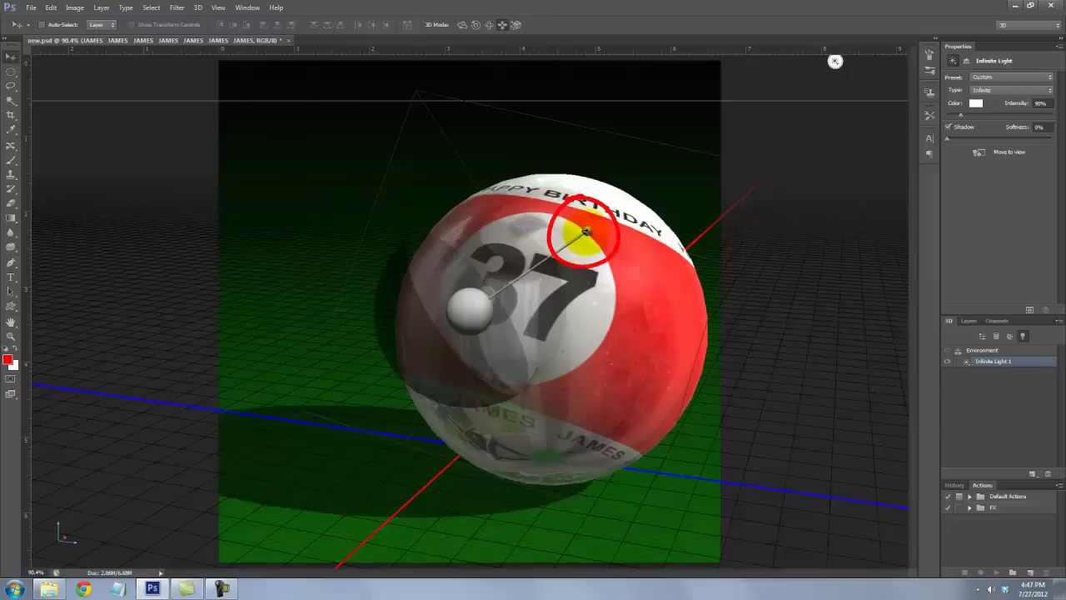
pyautogui.moveTo(834, 61)
pyautogui.mouseDown()
pyautogui.moveTo(278, 59)
pyautogui.moveTo(288, 61)
pyautogui.mouseUp()
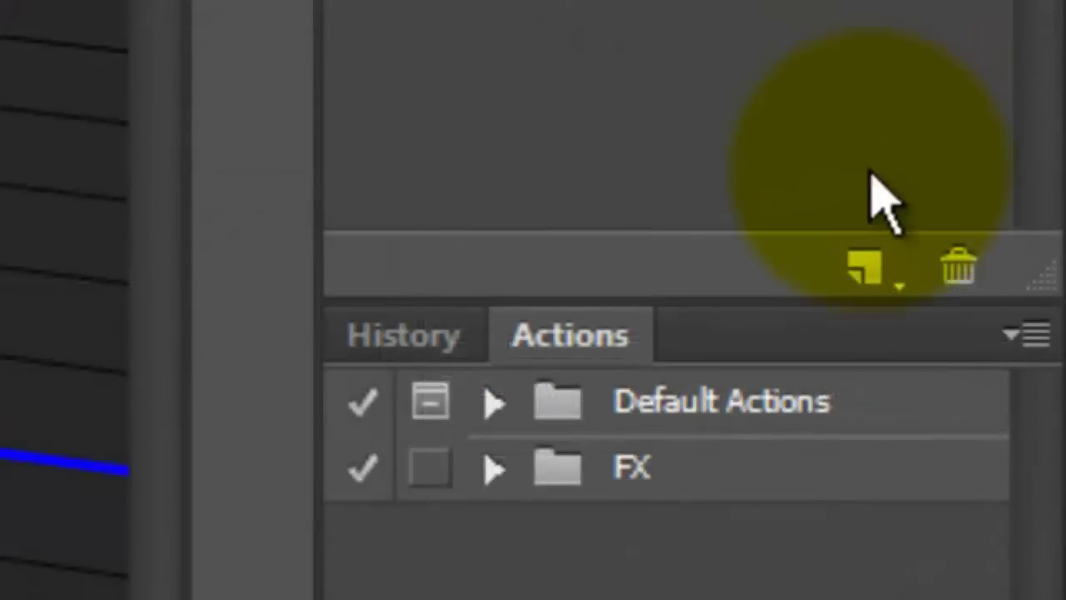
# Step: Add a second infinite light aimed up at the ball from below
pyautogui.click(866, 271)
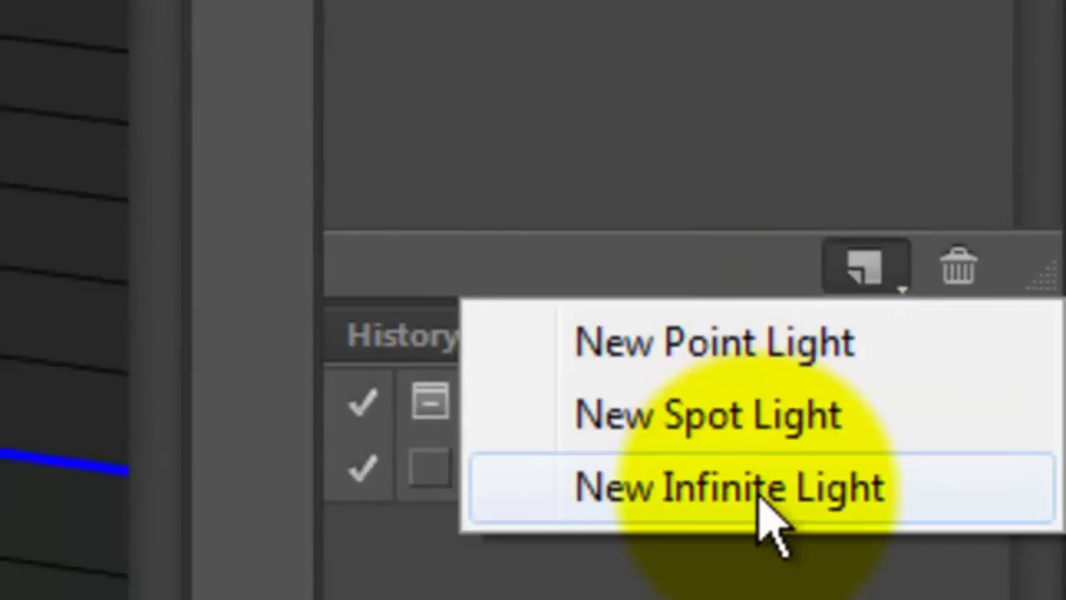
pyautogui.click(733, 488)
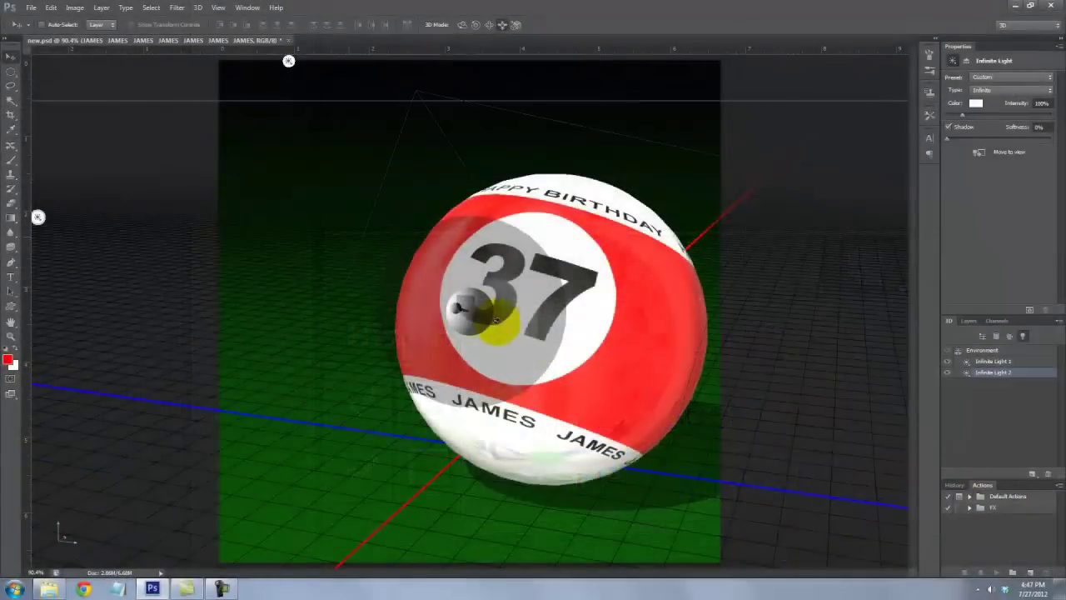
pyautogui.moveTo(494, 321)
pyautogui.mouseDown()
pyautogui.moveTo(453, 304)
pyautogui.moveTo(467, 322)
pyautogui.moveTo(481, 445)
pyautogui.mouseUp()
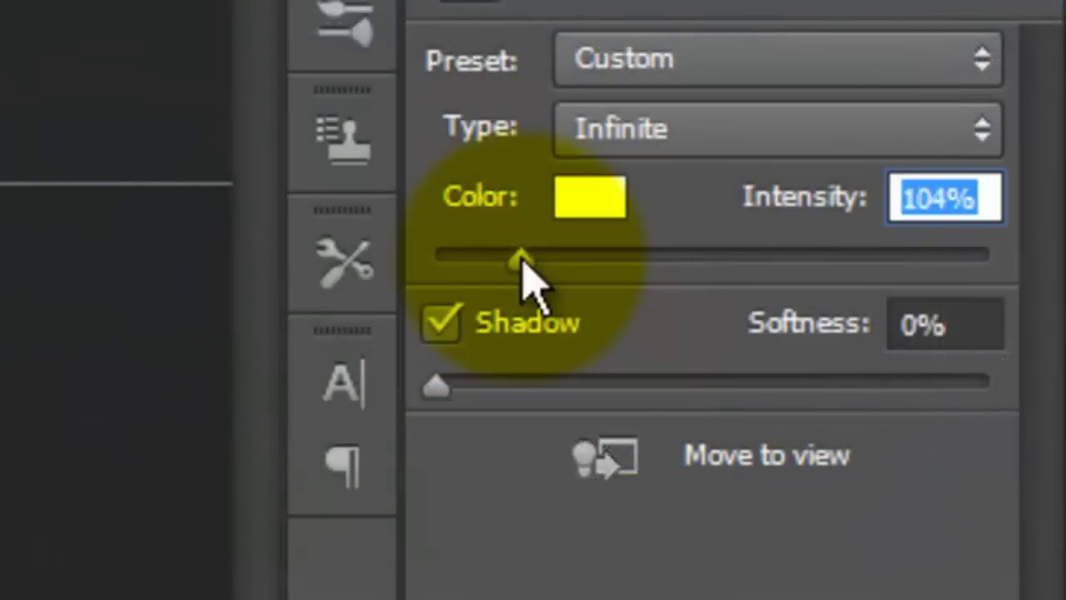
# Step: Dim the new light to 32% and tint it light green #91f49f
pyautogui.moveTo(959, 115); pyautogui.dragTo(950, 113)
pyautogui.moveTo(473, 258); pyautogui.dragTo(462, 256)
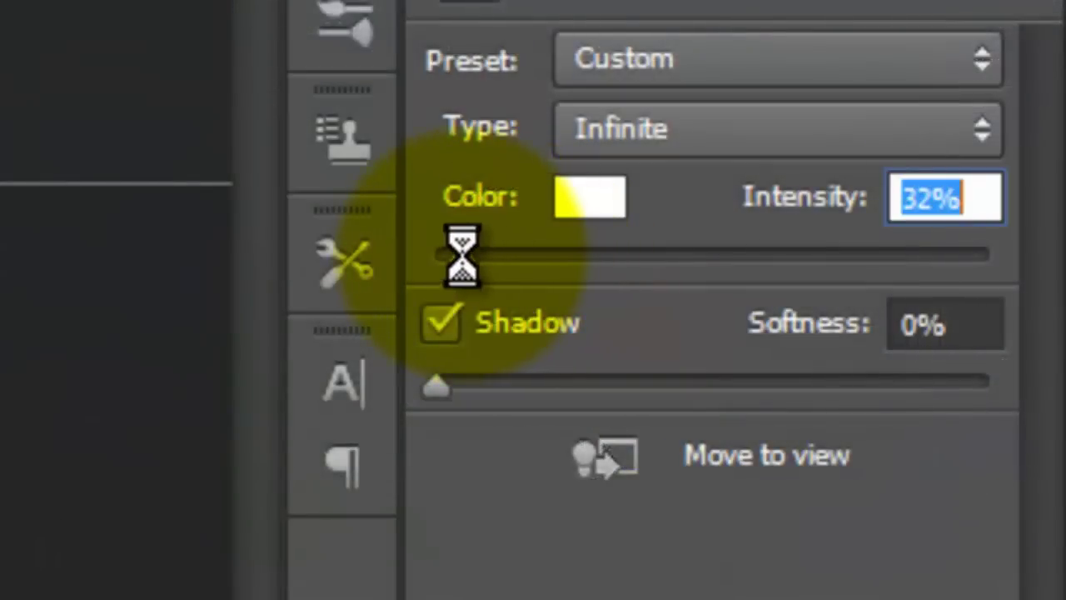
pyautogui.click(579, 221)
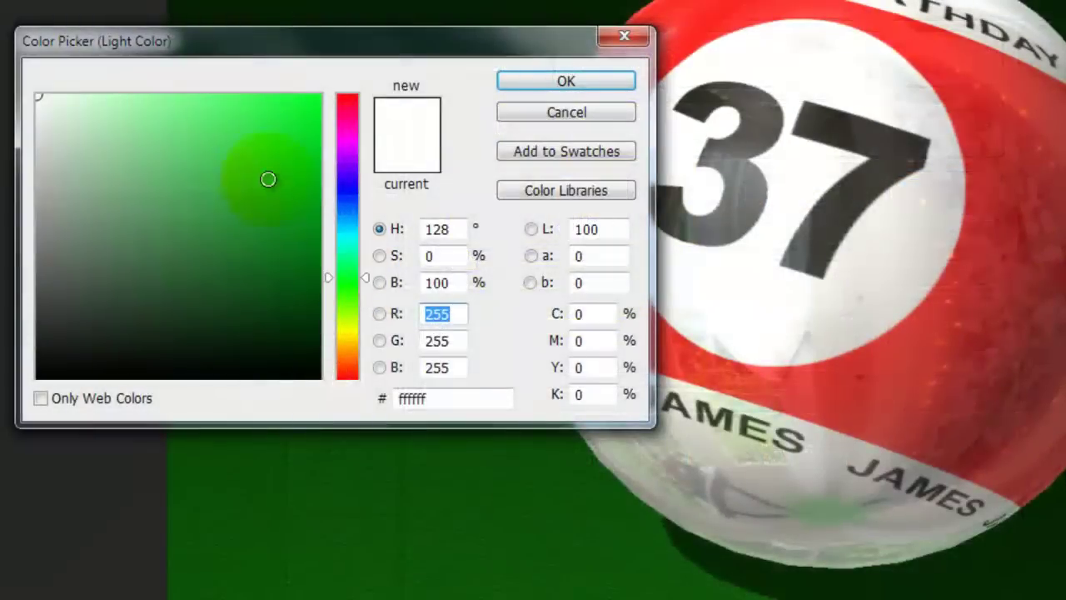
pyautogui.click(154, 107)
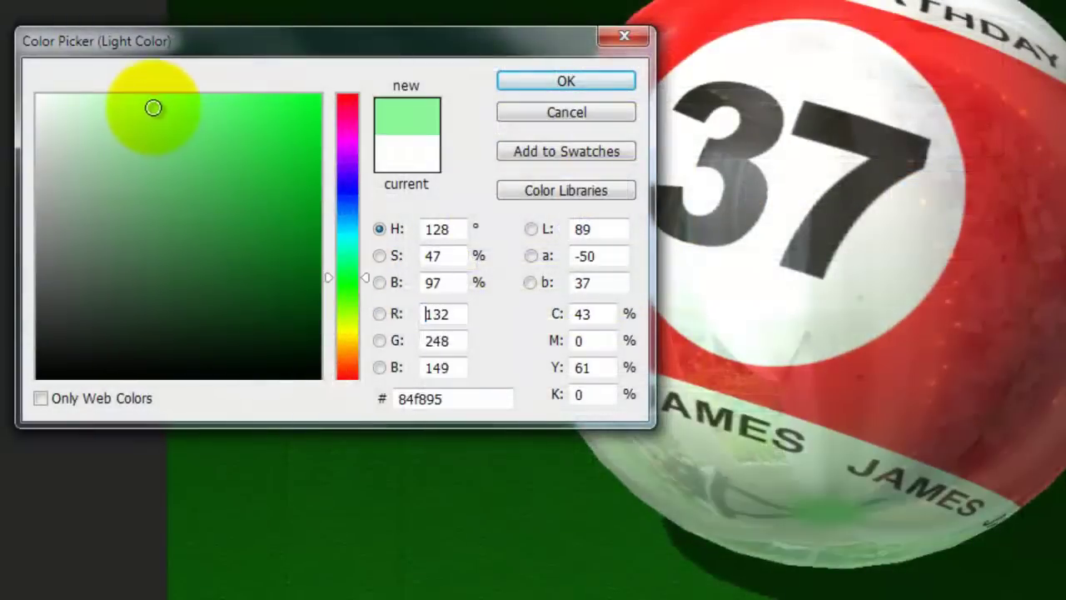
pyautogui.moveTo(153, 107); pyautogui.dragTo(151, 107)
pyautogui.click(539, 82)
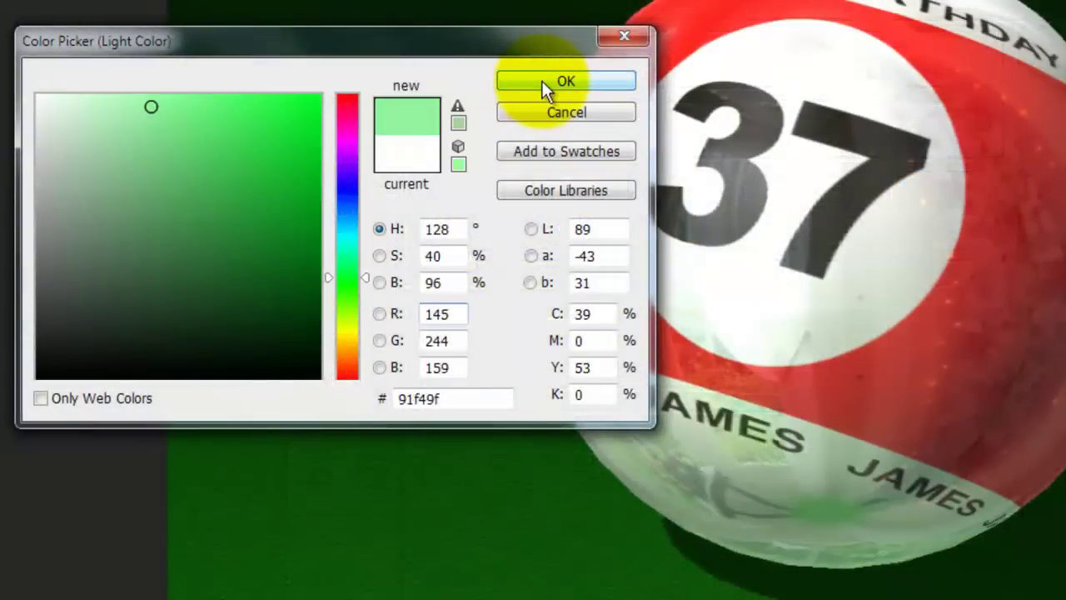
# Step: Apply the green colour and add a third infinite light aimed across the ball
pyautogui.click(603, 78)
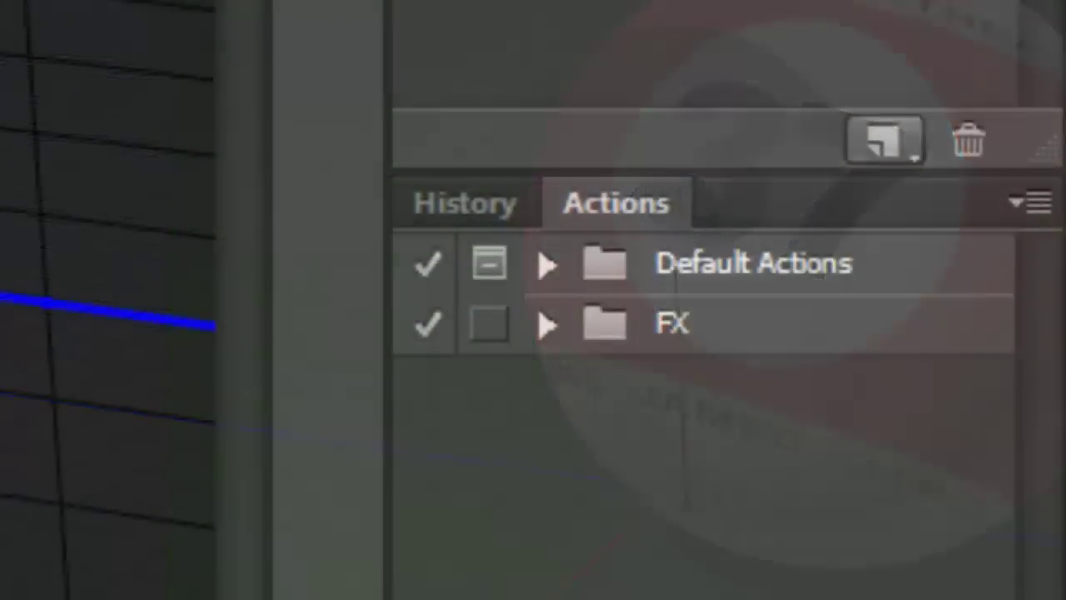
pyautogui.click(884, 141)
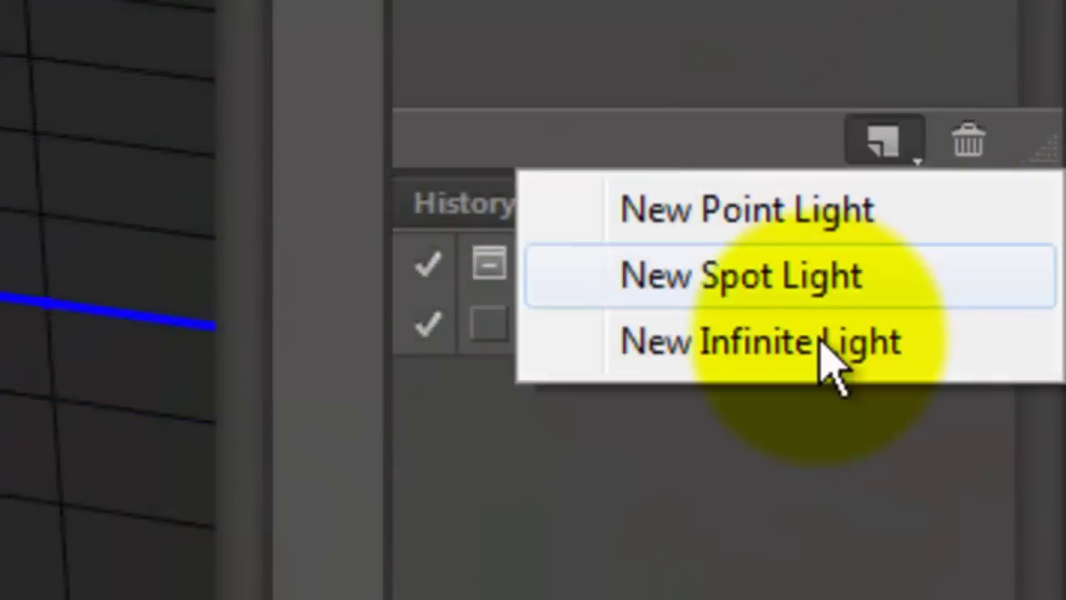
pyautogui.click(820, 360)
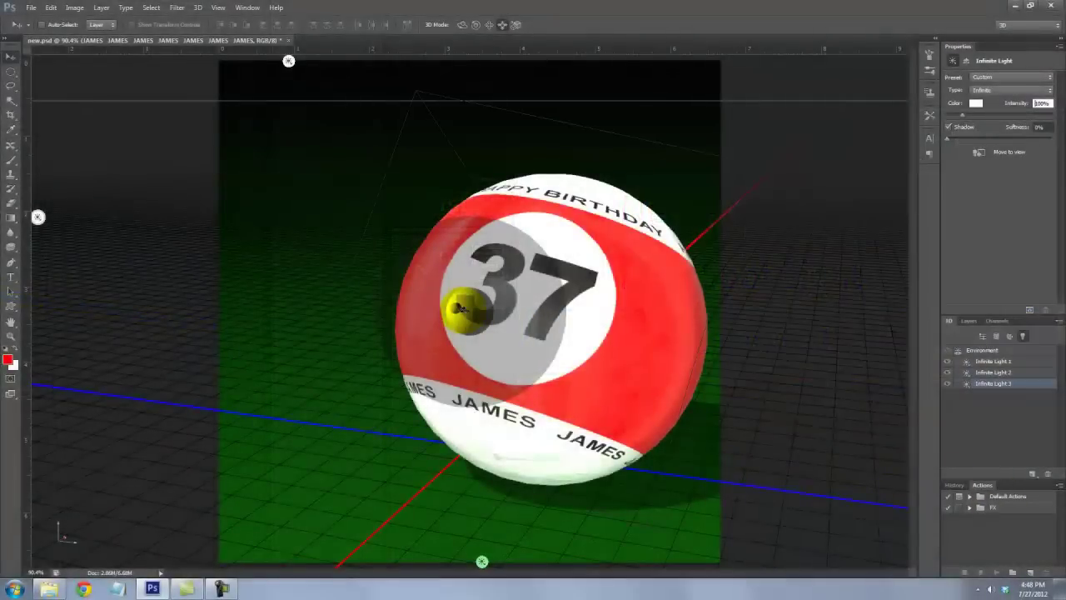
pyautogui.moveTo(459, 309)
pyautogui.mouseDown()
pyautogui.moveTo(500, 262)
pyautogui.moveTo(614, 188)
pyautogui.mouseUp()
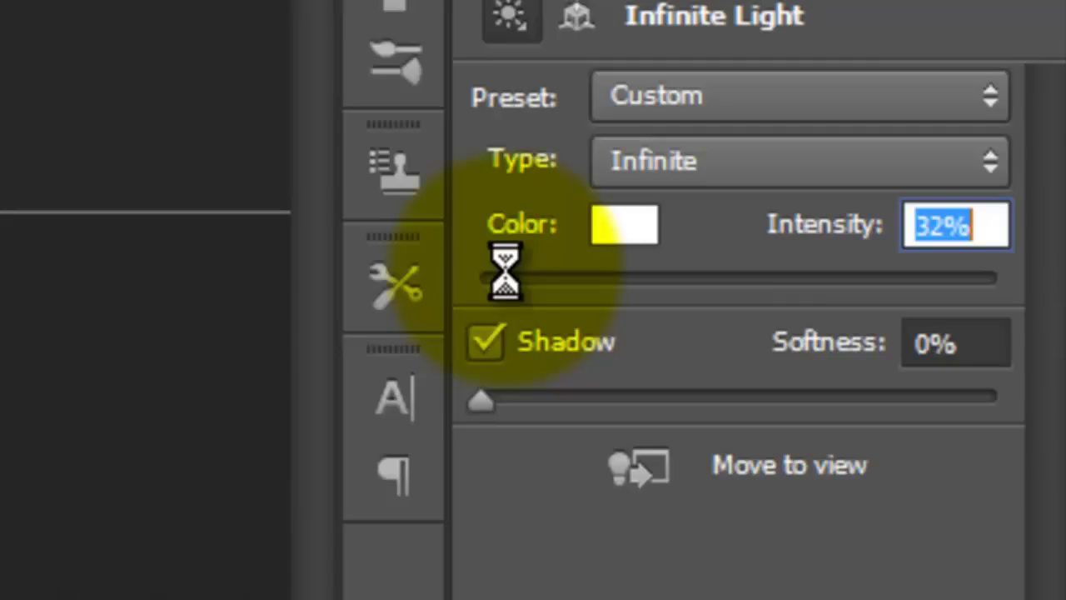
# Step: Set the third light to 43% intensity with shadow softness 25
pyautogui.moveTo(952, 112); pyautogui.dragTo(954, 113)
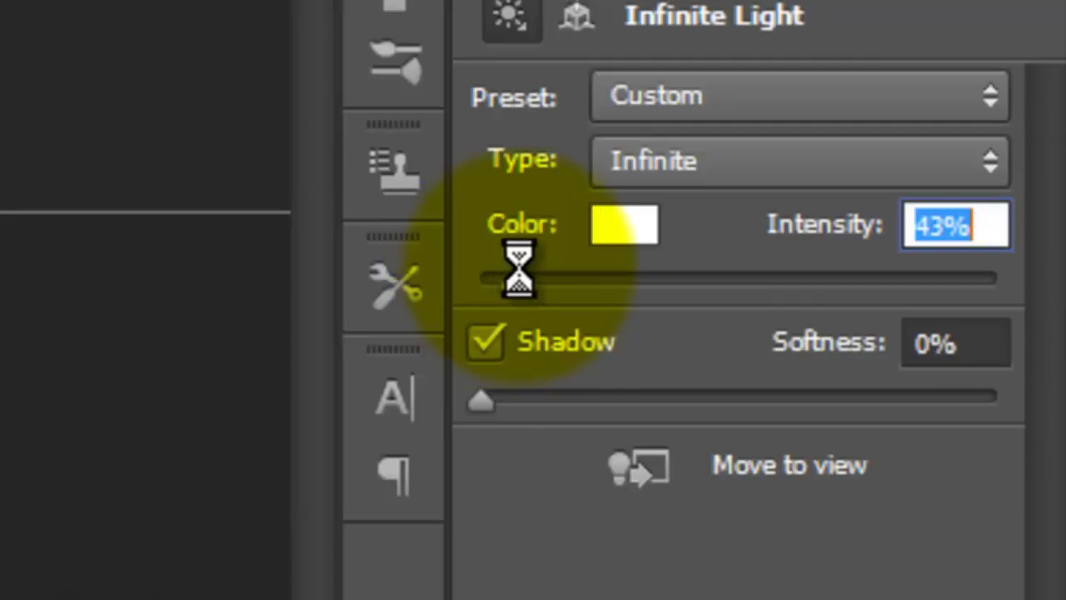
pyautogui.moveTo(518, 275)
pyautogui.mouseDown()
pyautogui.moveTo(531, 274)
pyautogui.moveTo(512, 275)
pyautogui.mouseUp()
pyautogui.click(950, 347)
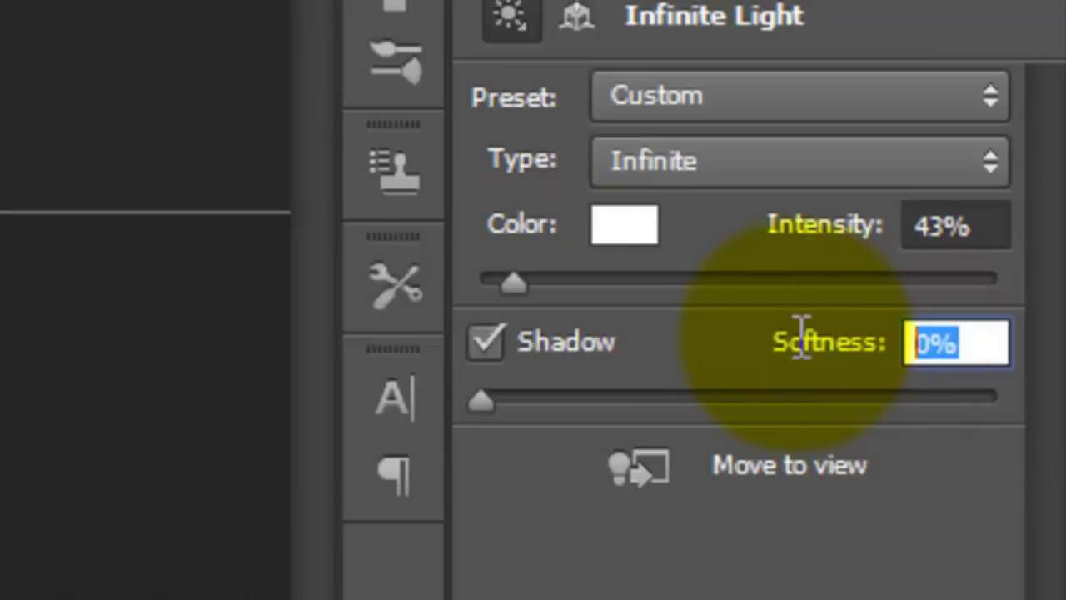
pyautogui.write('25')
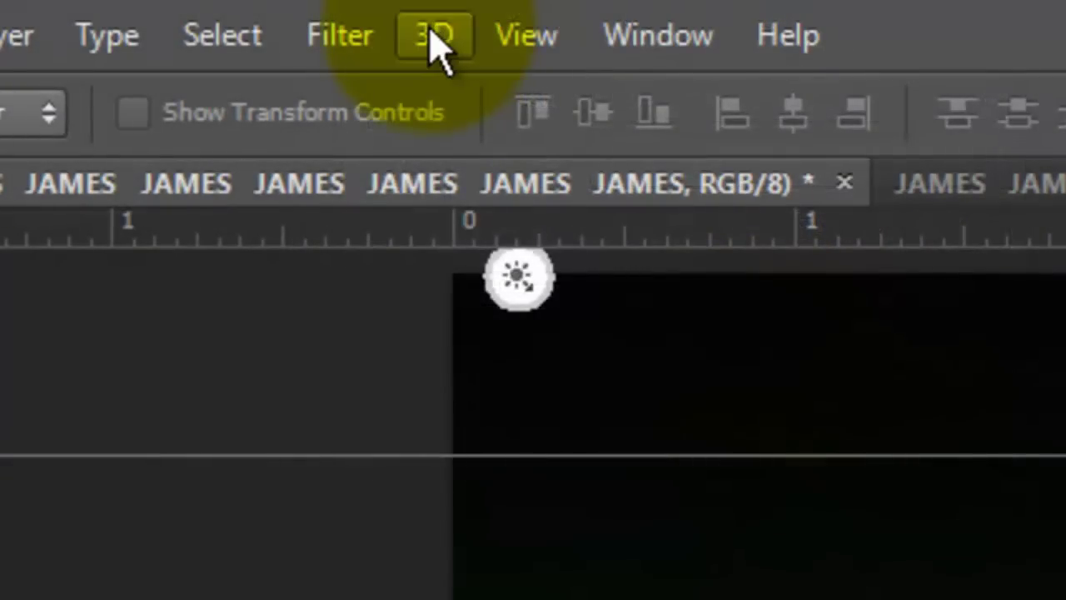
# Step: Render the three-light 37 ball scene with 3D > Render
pyautogui.click(435, 38)
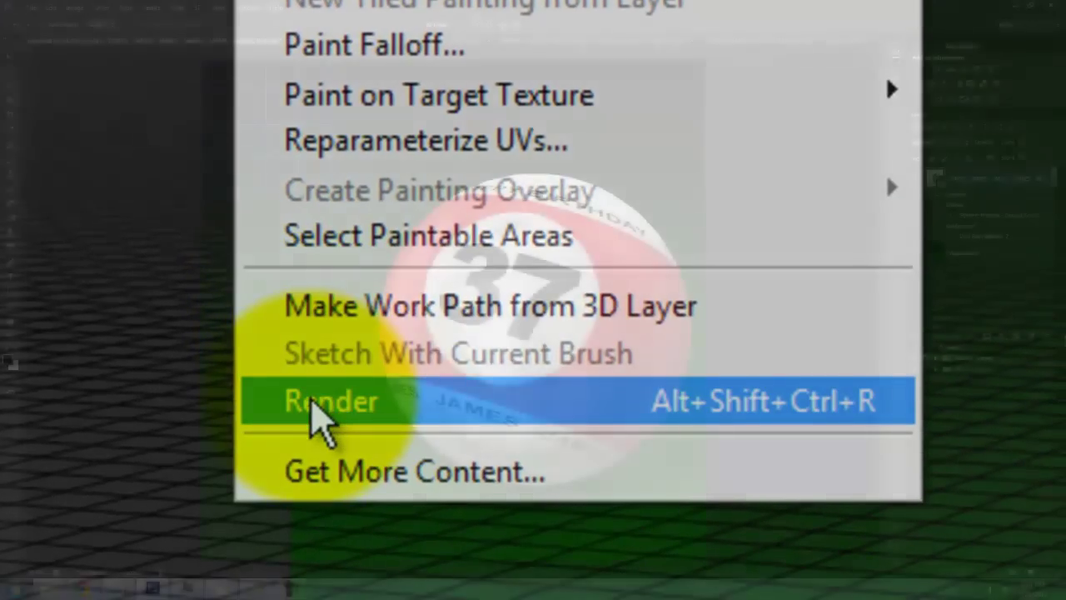
pyautogui.click(317, 404)
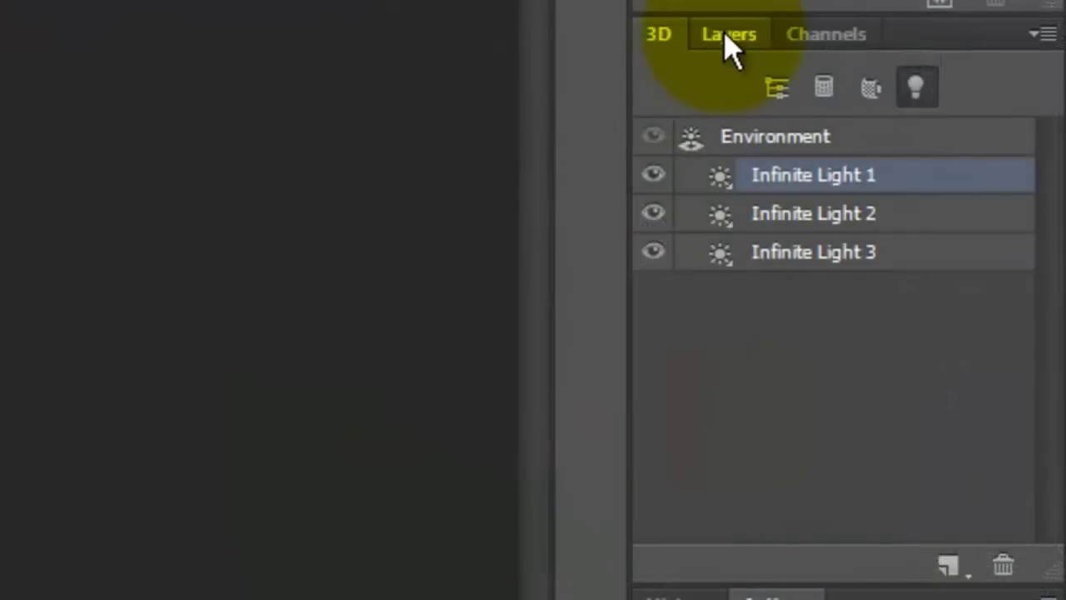
# Step: Duplicate the 3D ball layer, hide the top copy, and open the copy's Sphere_Material texture
pyautogui.click(727, 38)
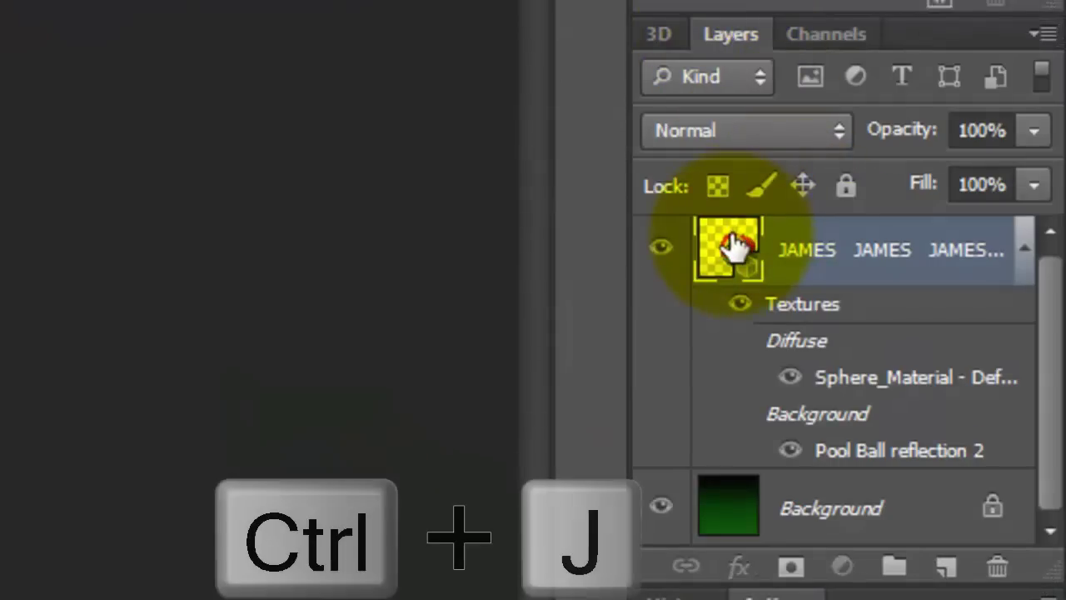
pyautogui.hotkey('ctrl', 'j')
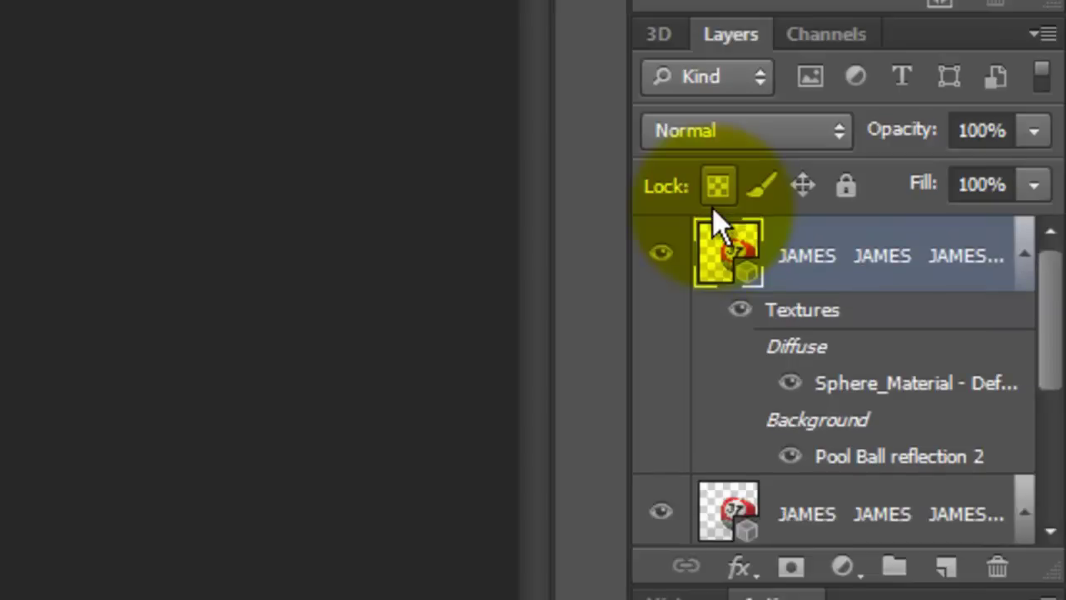
pyautogui.click(662, 254)
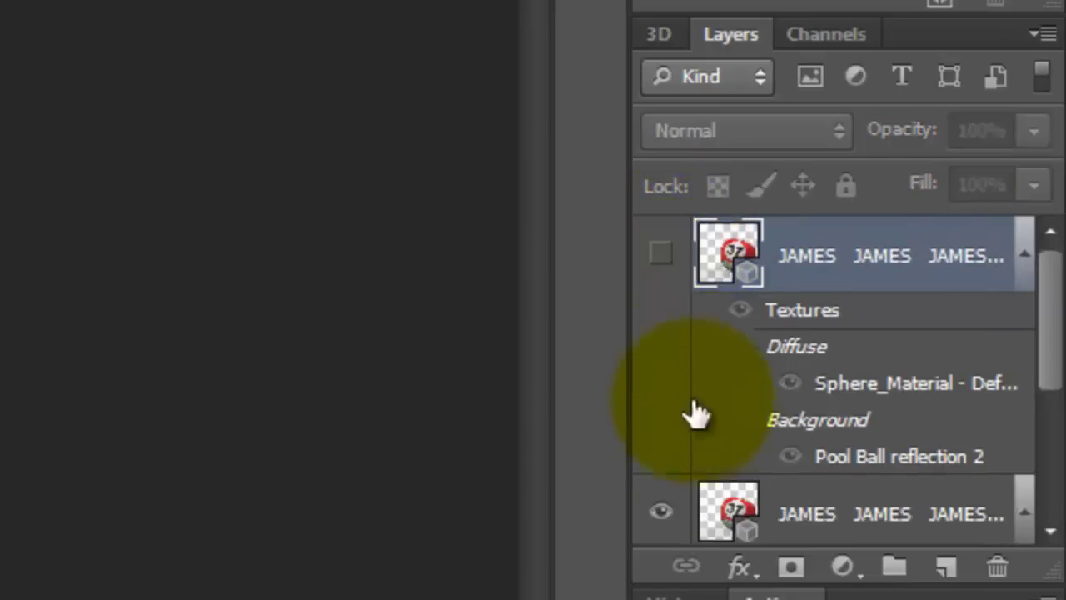
pyautogui.click(727, 514)
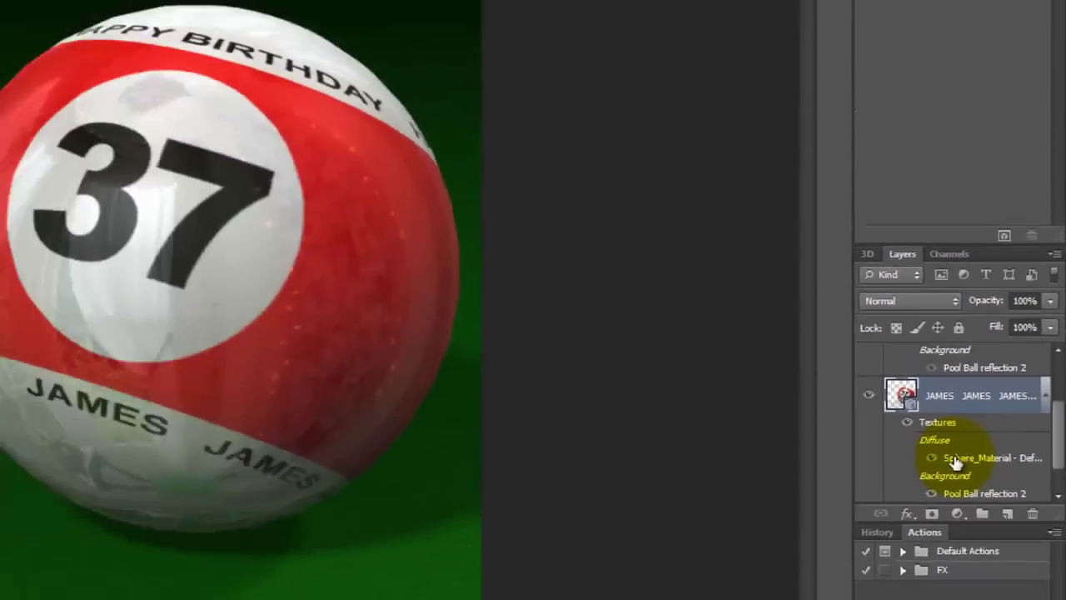
pyautogui.doubleClick(841, 458)
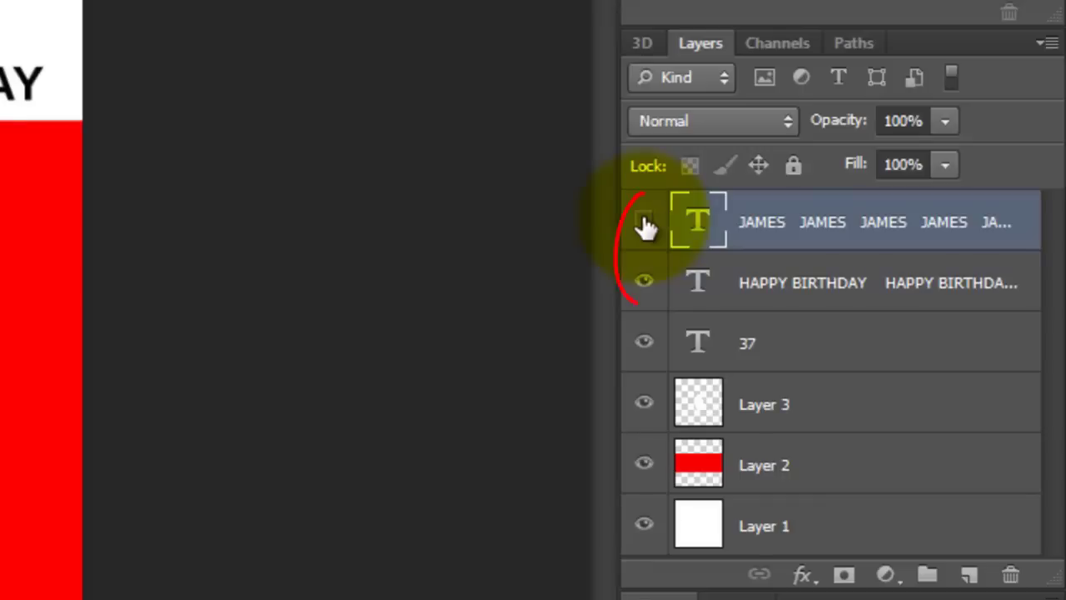
# Step: Hide the JAMES text, select the 37 text, load the stripe selection and pick yellow #f4e000
pyautogui.click(928, 392)
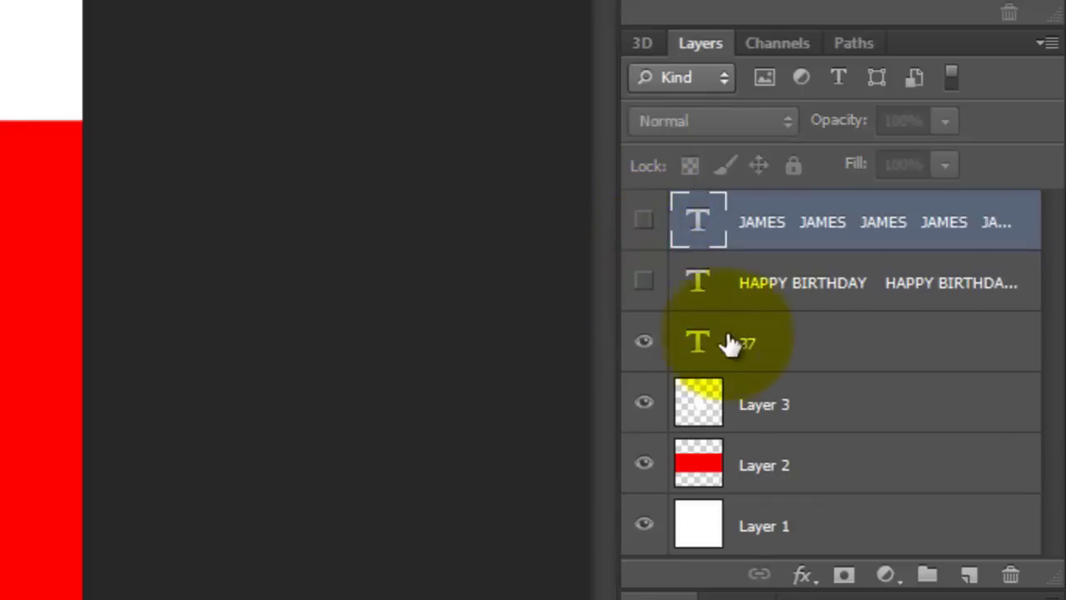
pyautogui.click(747, 349)
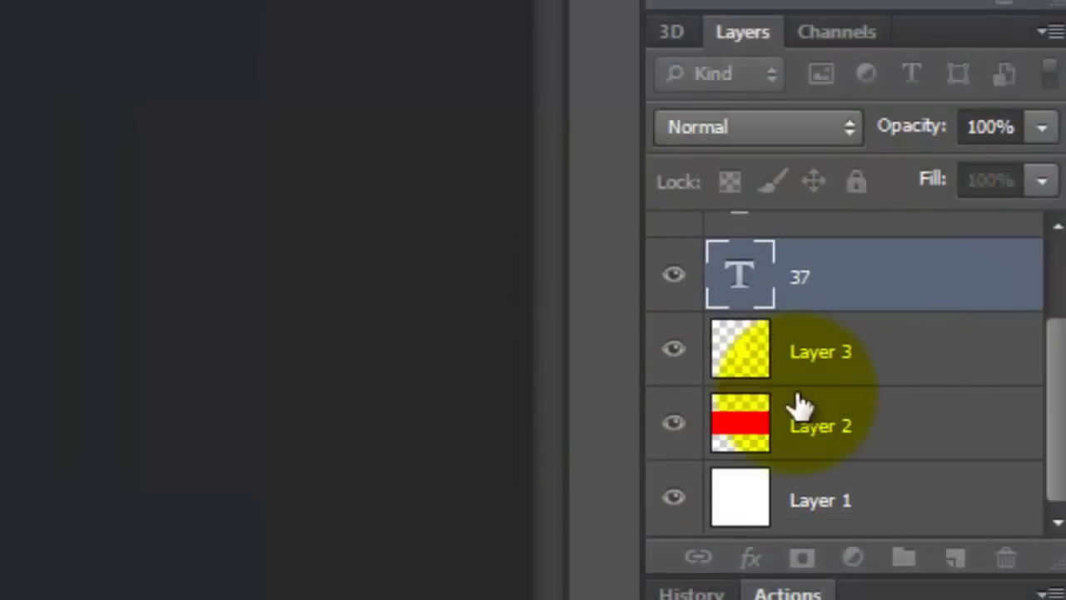
pyautogui.click(761, 427)
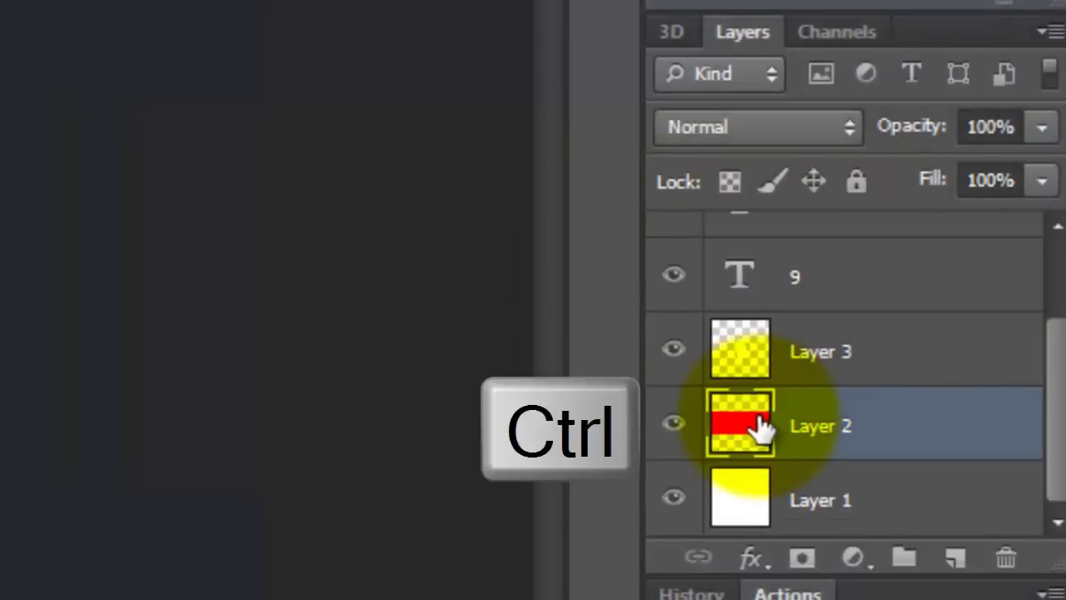
pyautogui.keyDown('ctrl'); pyautogui.click(744, 422); pyautogui.keyUp('ctrl')
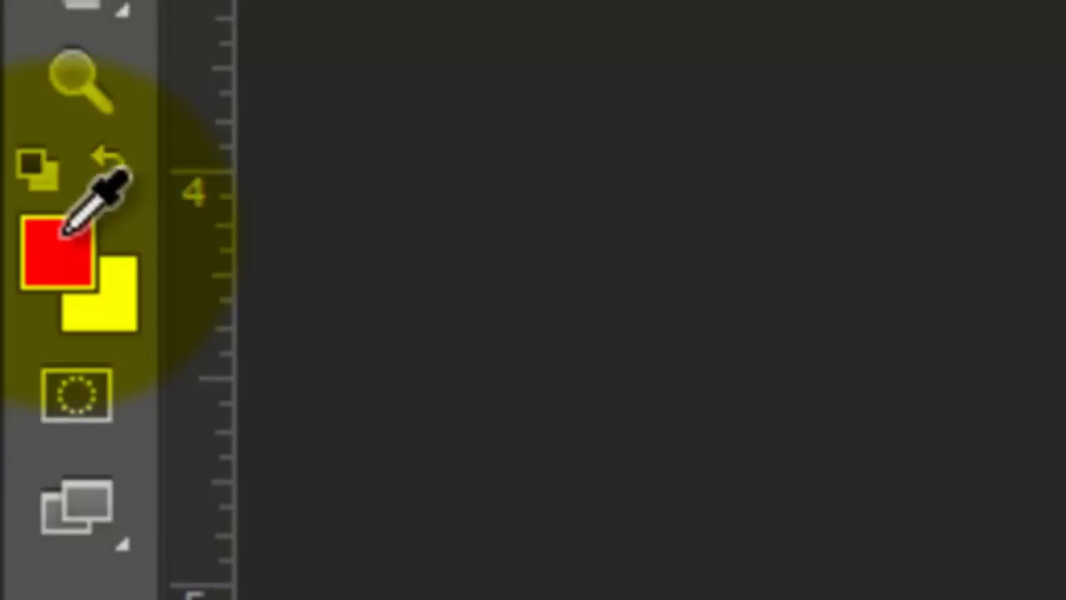
pyautogui.click(66, 230)
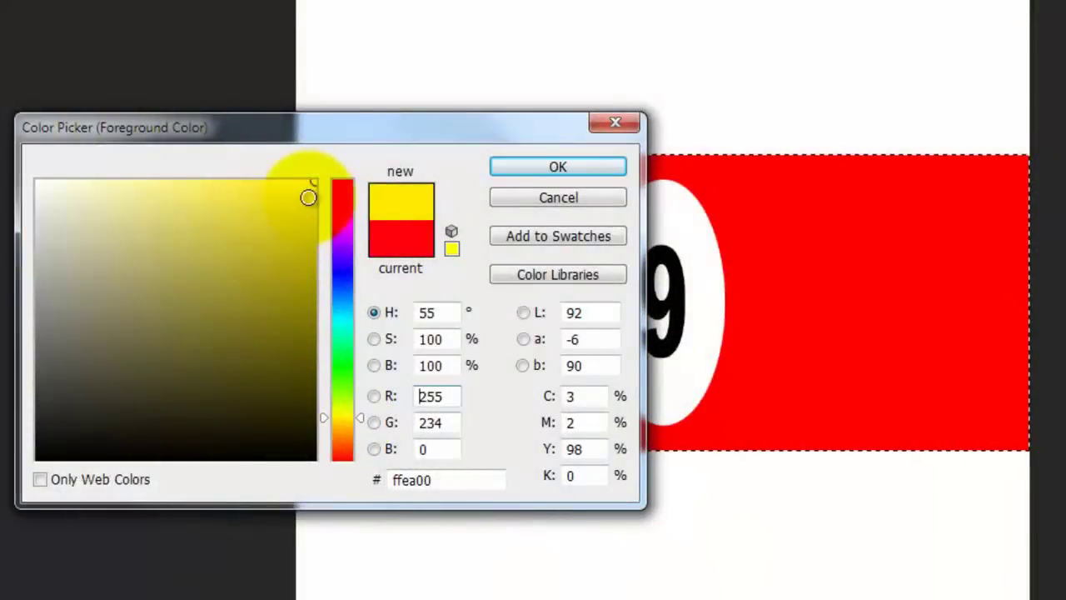
pyautogui.moveTo(308, 197); pyautogui.dragTo(319, 192)
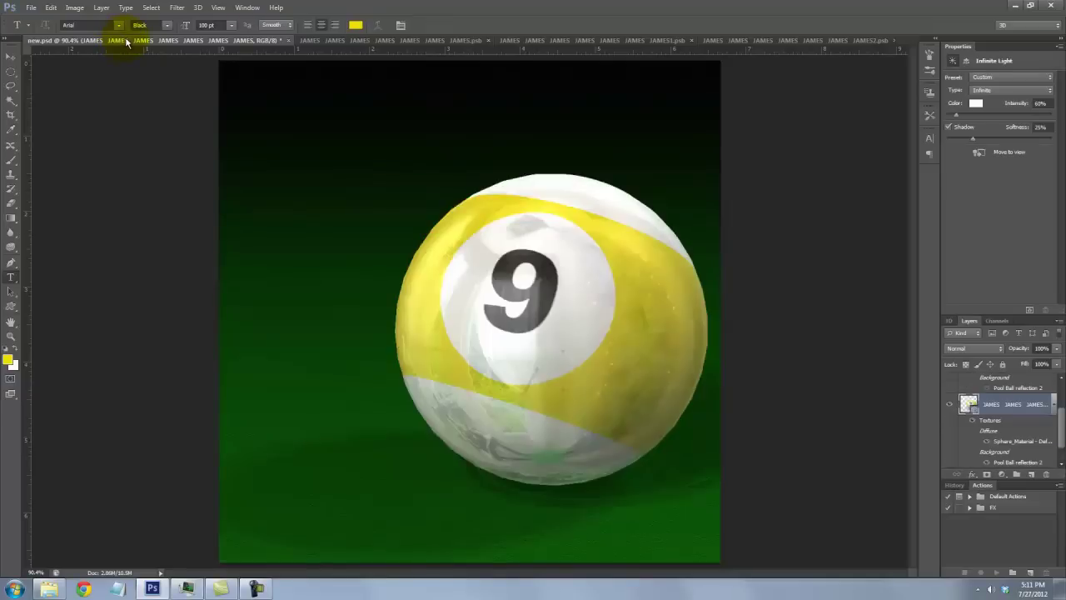
# Step: Rotate the yellow 9 ball to face forward and move it toward the upper left
pyautogui.click(11, 57)
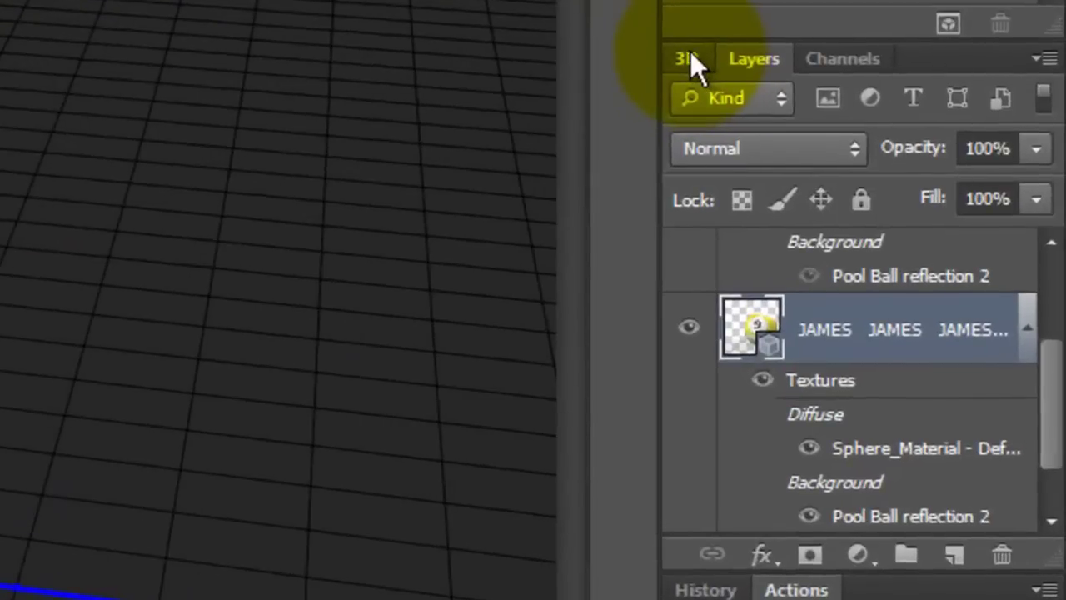
pyautogui.click(948, 320)
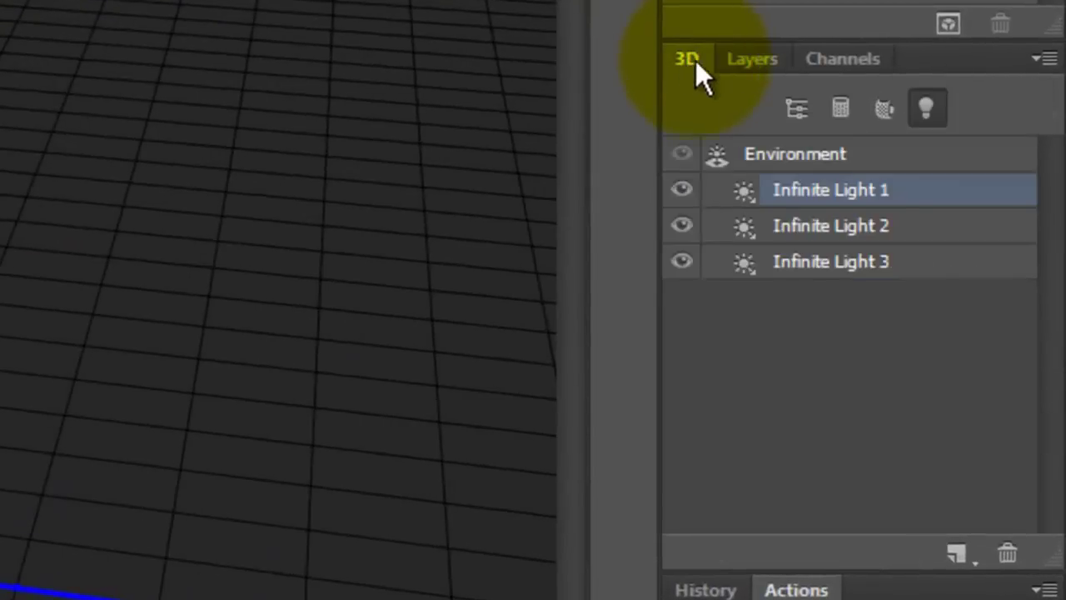
pyautogui.click(843, 108)
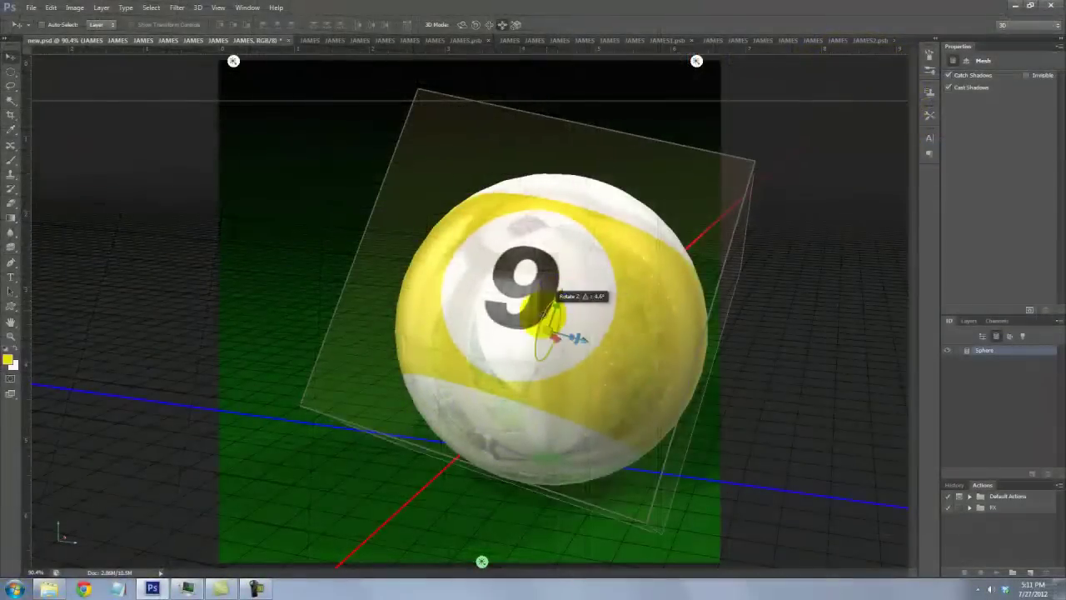
pyautogui.moveTo(541, 308); pyautogui.dragTo(310, 95)
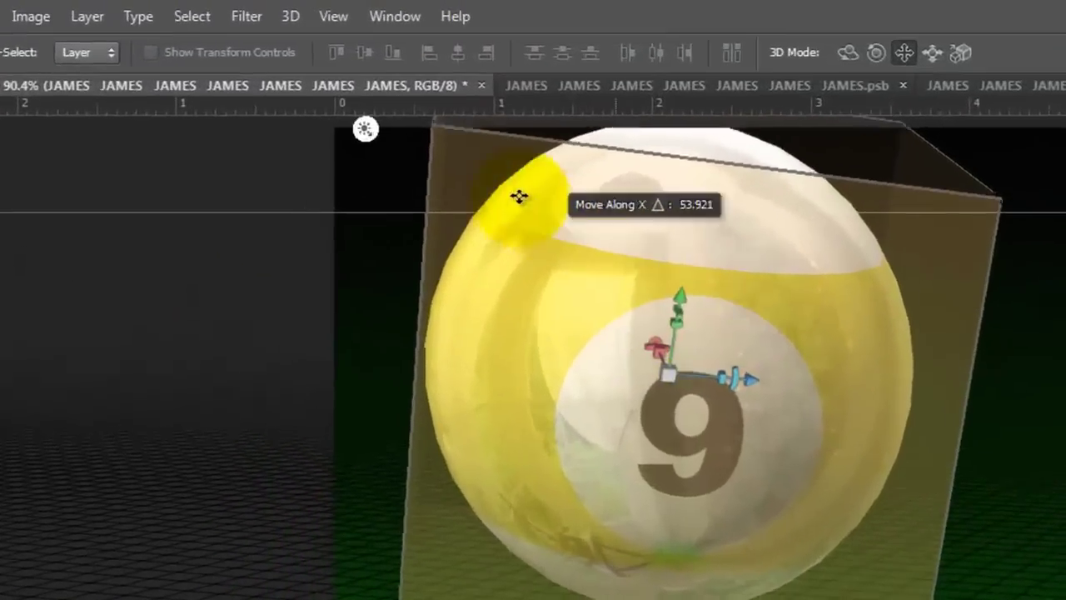
pyautogui.moveTo(519, 197); pyautogui.dragTo(460, 37)
# Step: Snap the 9 ball to the ground plane
pyautogui.click(288, 20)
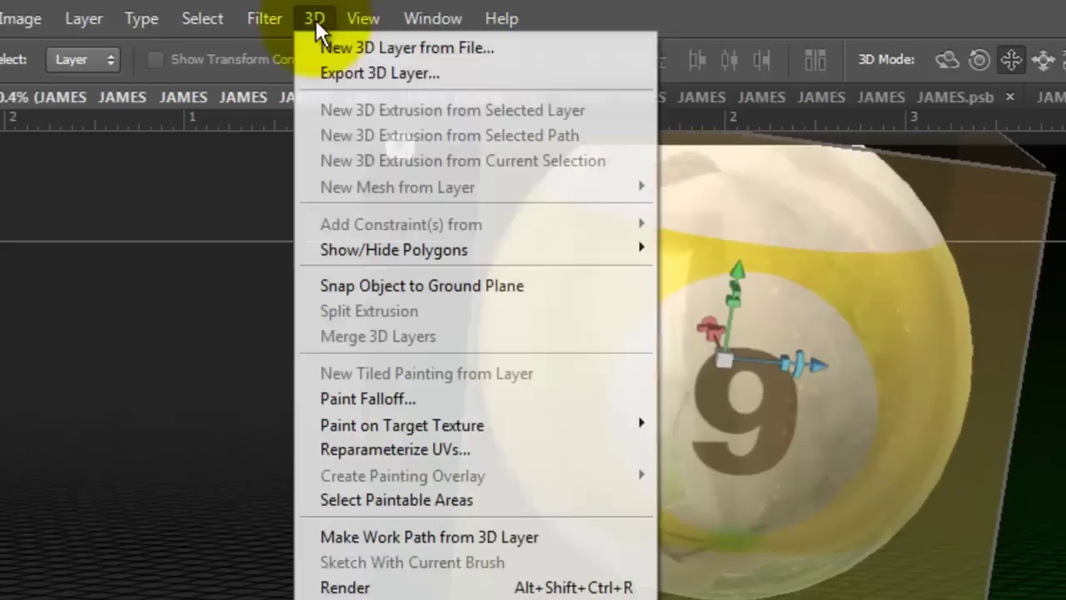
pyautogui.click(419, 295)
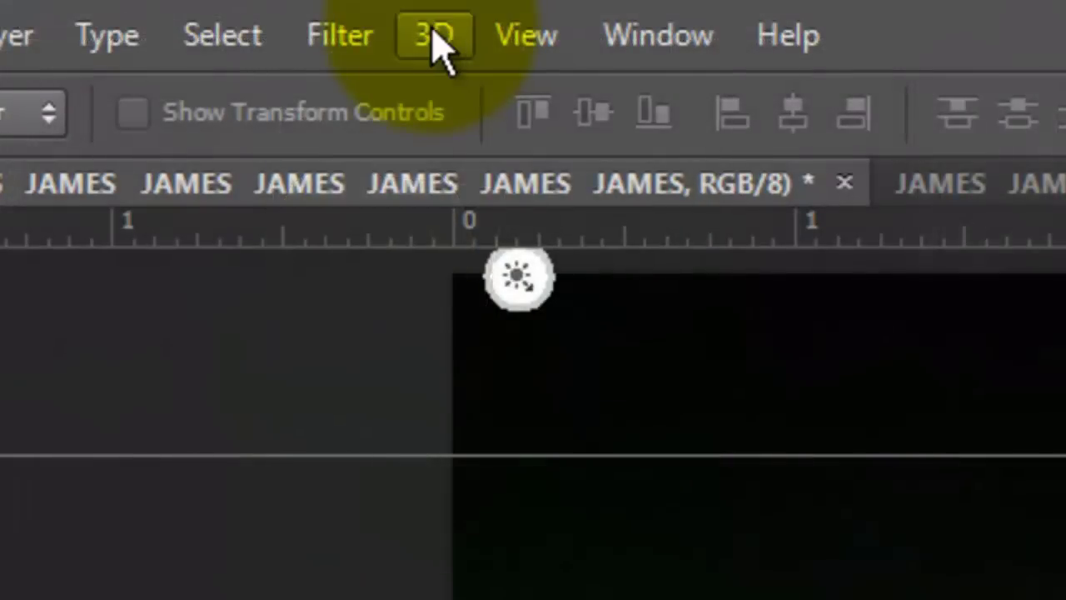
pyautogui.click(198, 8)
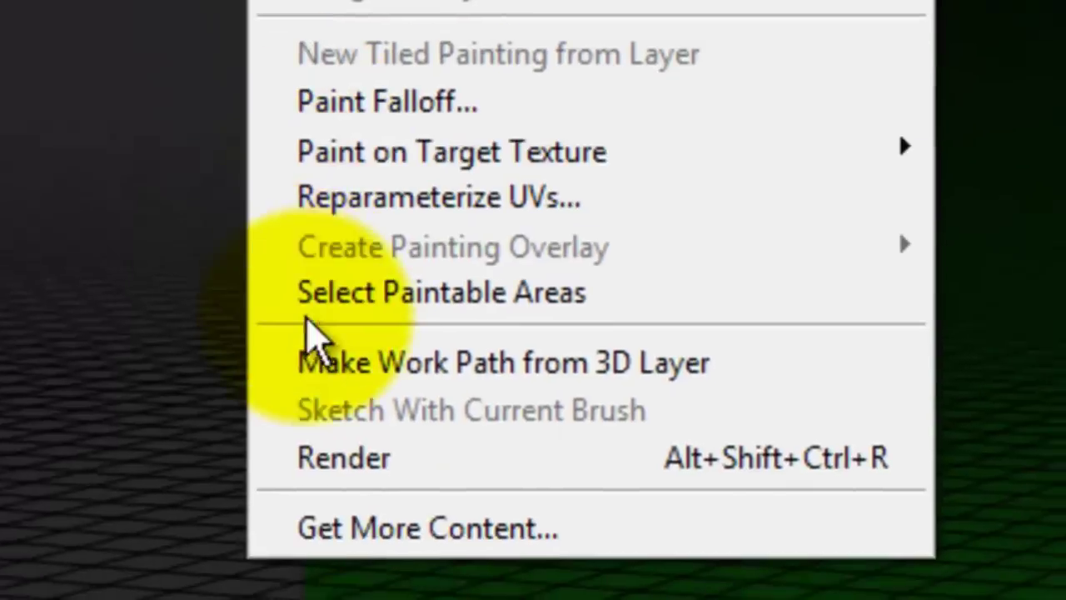
# Step: Render the yellow 9 ball scene on green felt, then return to the top of the layer list
pyautogui.click(309, 416)
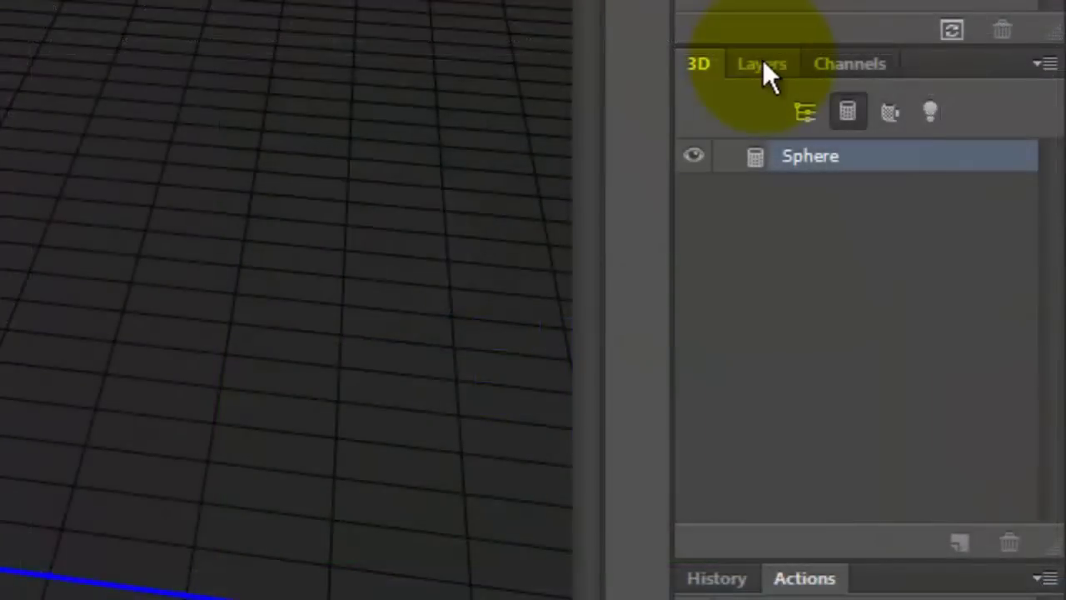
pyautogui.click(764, 64)
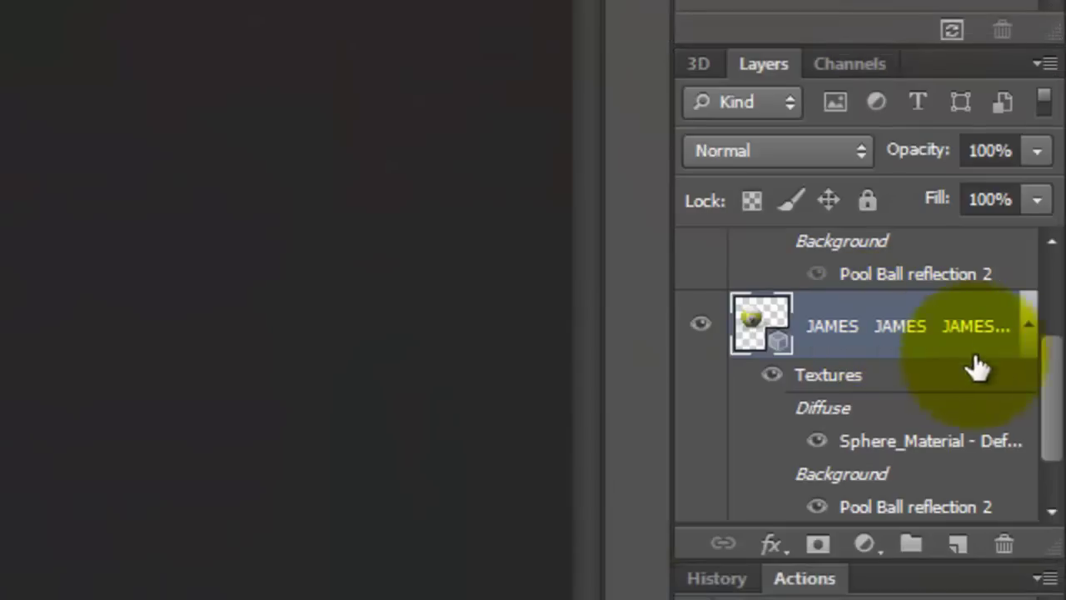
pyautogui.scroll(3, 971, 364)
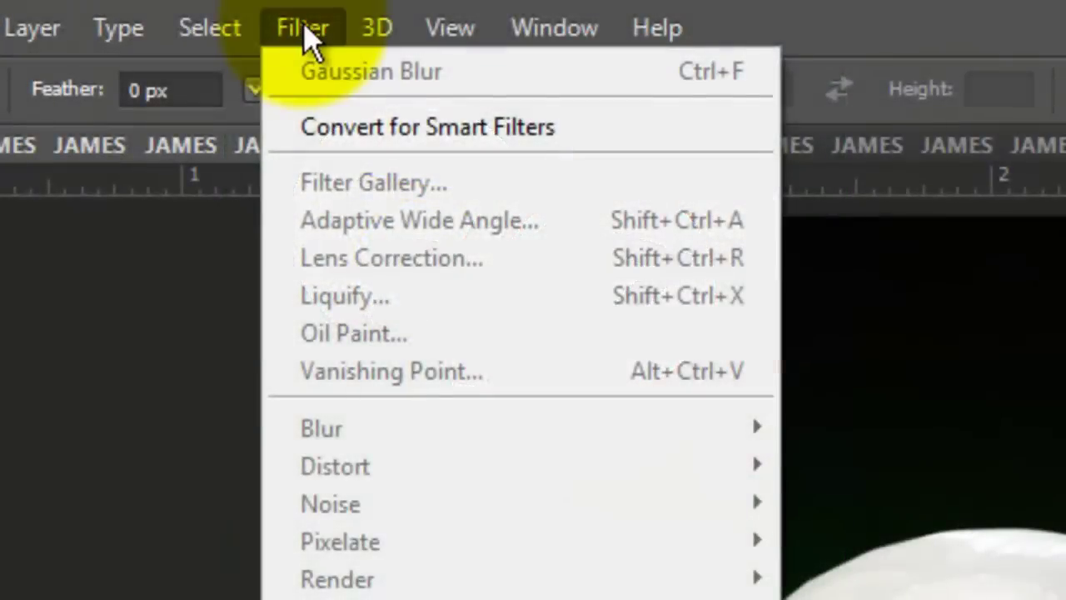
# Step: Convert the yellow 9 ball layer to a smart object and apply a 2.5-pixel Gaussian Blur
pyautogui.click(337, 142)
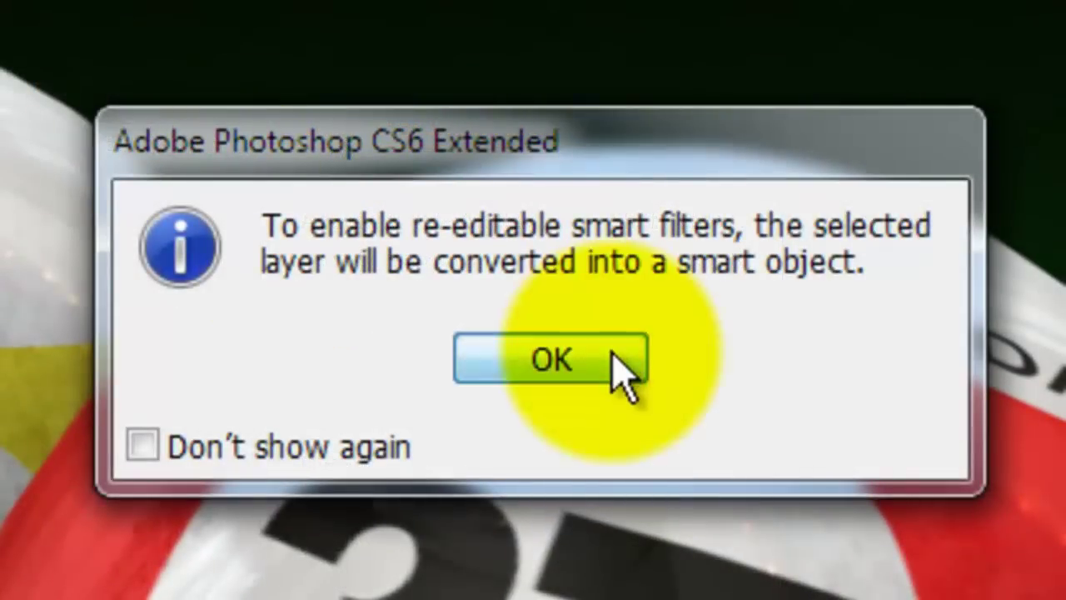
pyautogui.click(623, 373)
pyautogui.click(450, 20)
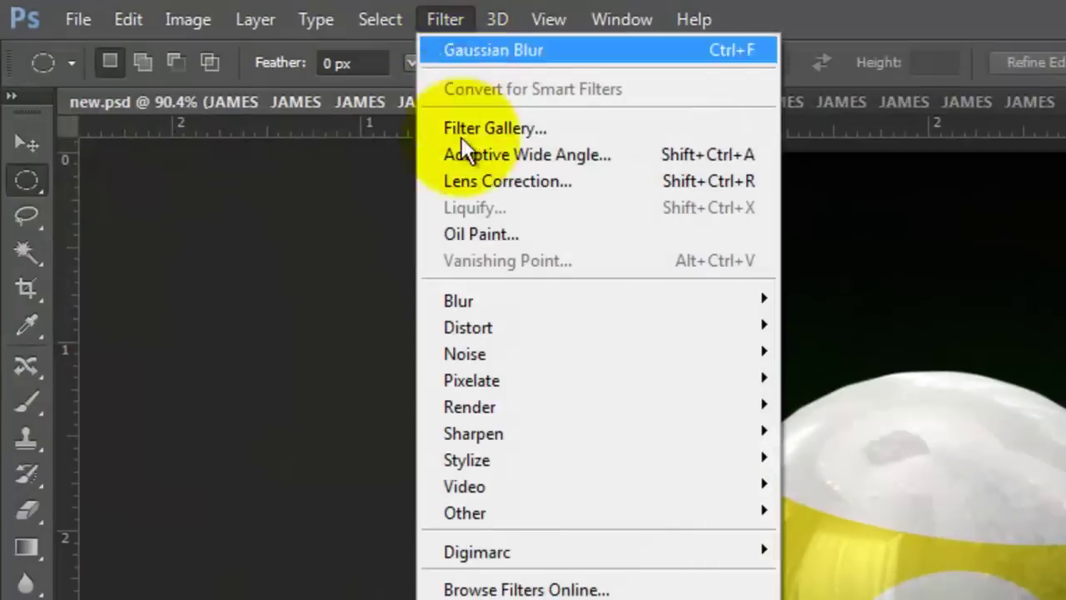
pyautogui.moveTo(494, 297)
pyautogui.click(301, 497)
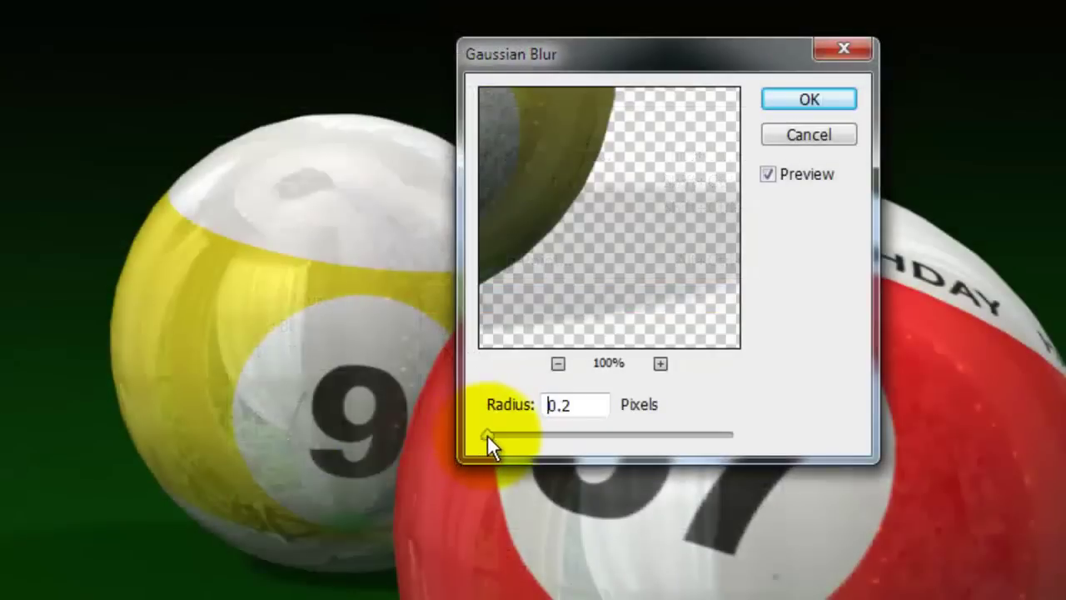
pyautogui.moveTo(488, 434); pyautogui.dragTo(519, 434)
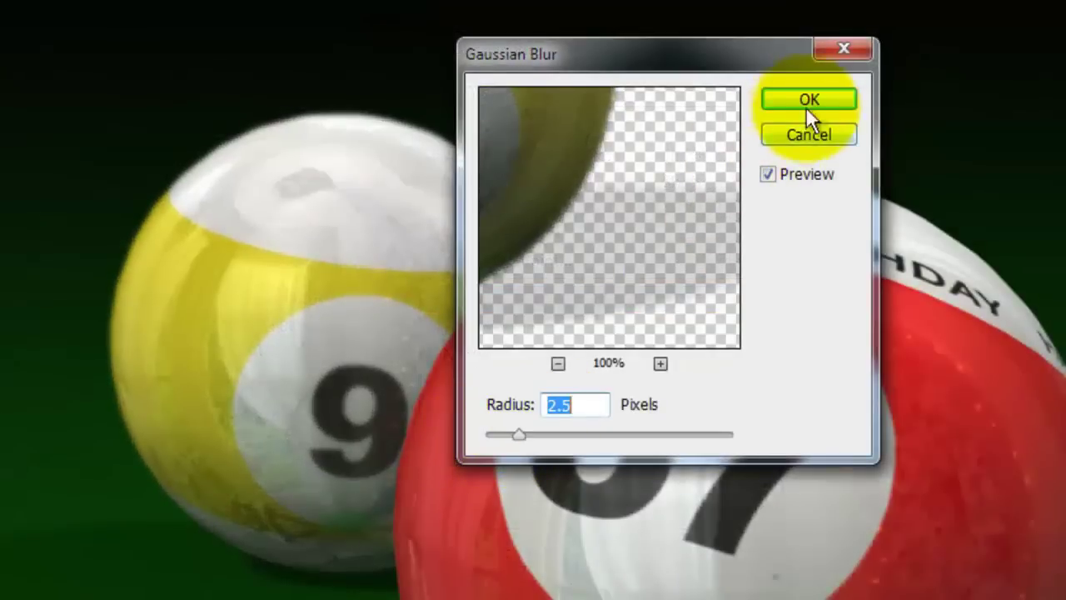